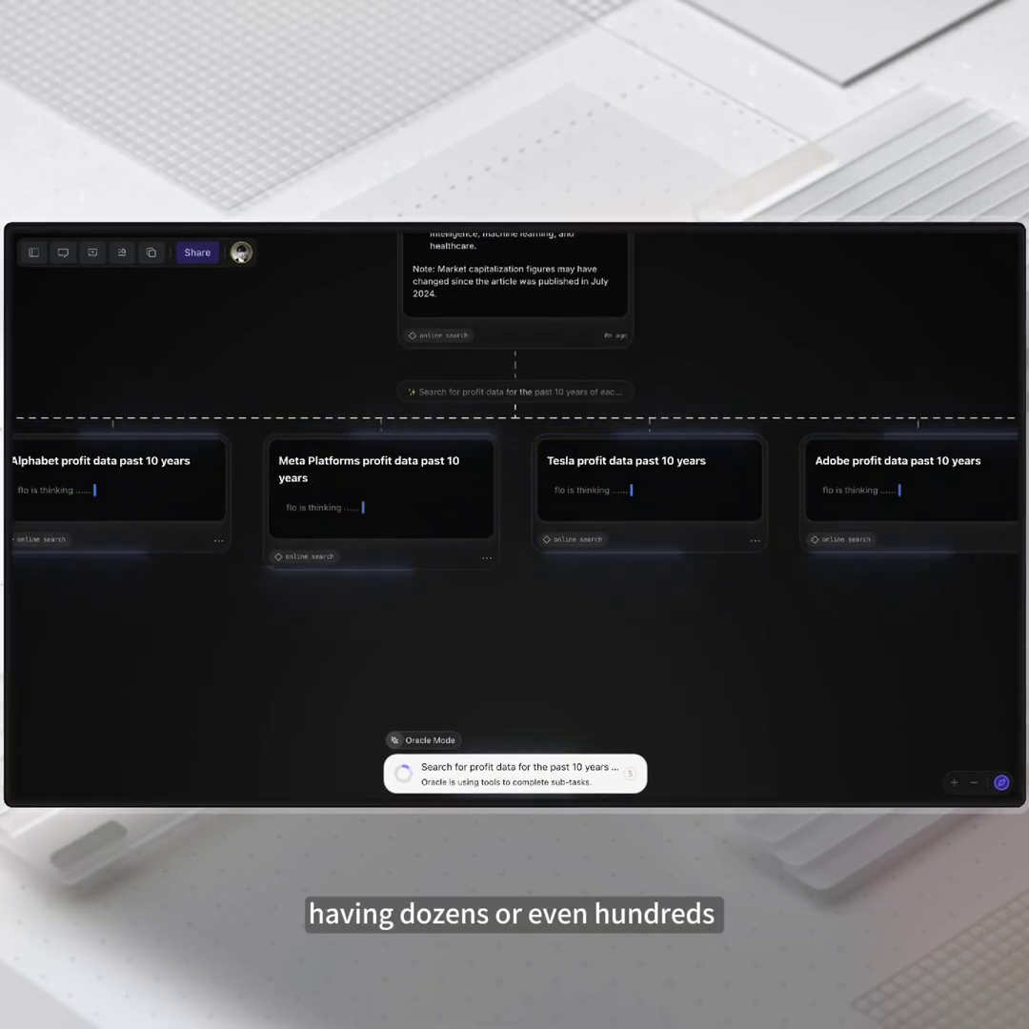
# Pan across the canvas to browse the row of company profit-data cards.
pyautogui.scroll(-5, 575, 620)
pyautogui.moveTo(575, 620); pyautogui.dragTo(576, 567)
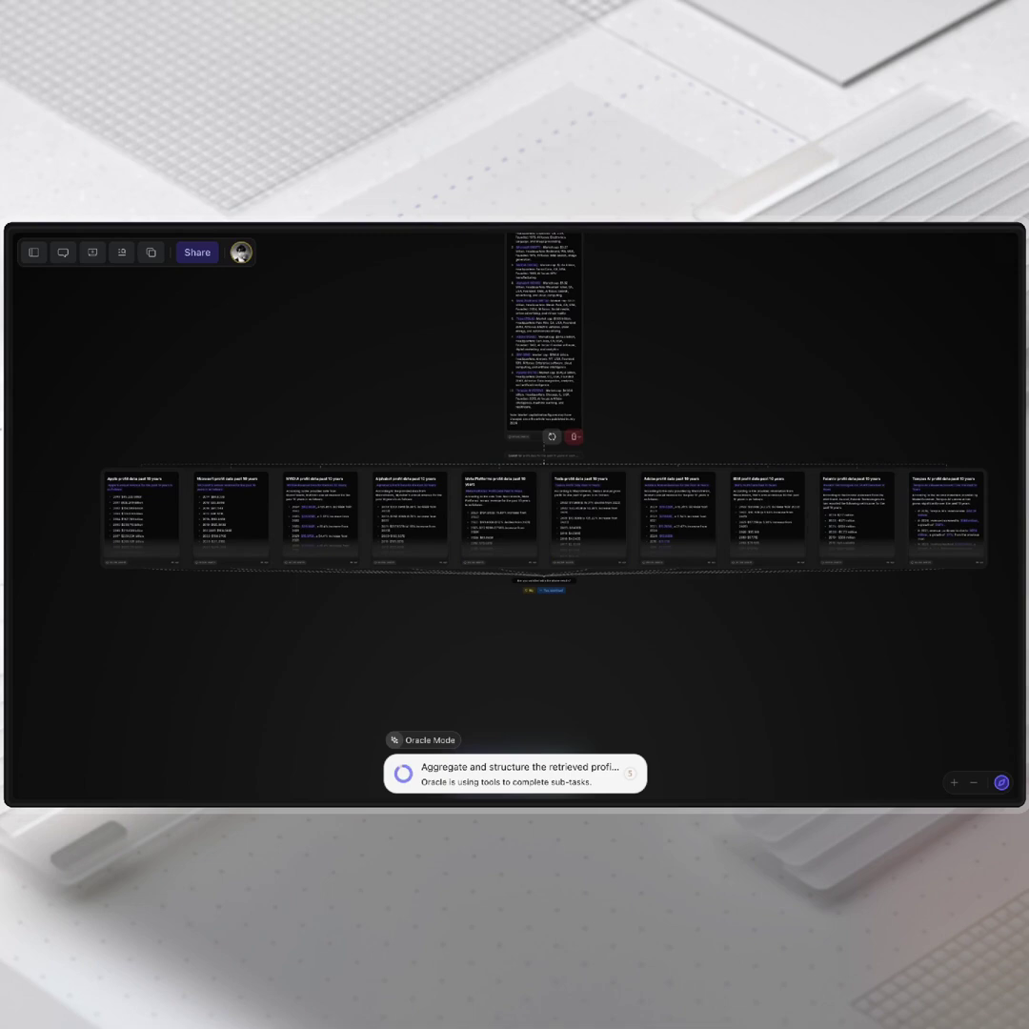
pyautogui.scroll(4, 570, 602)
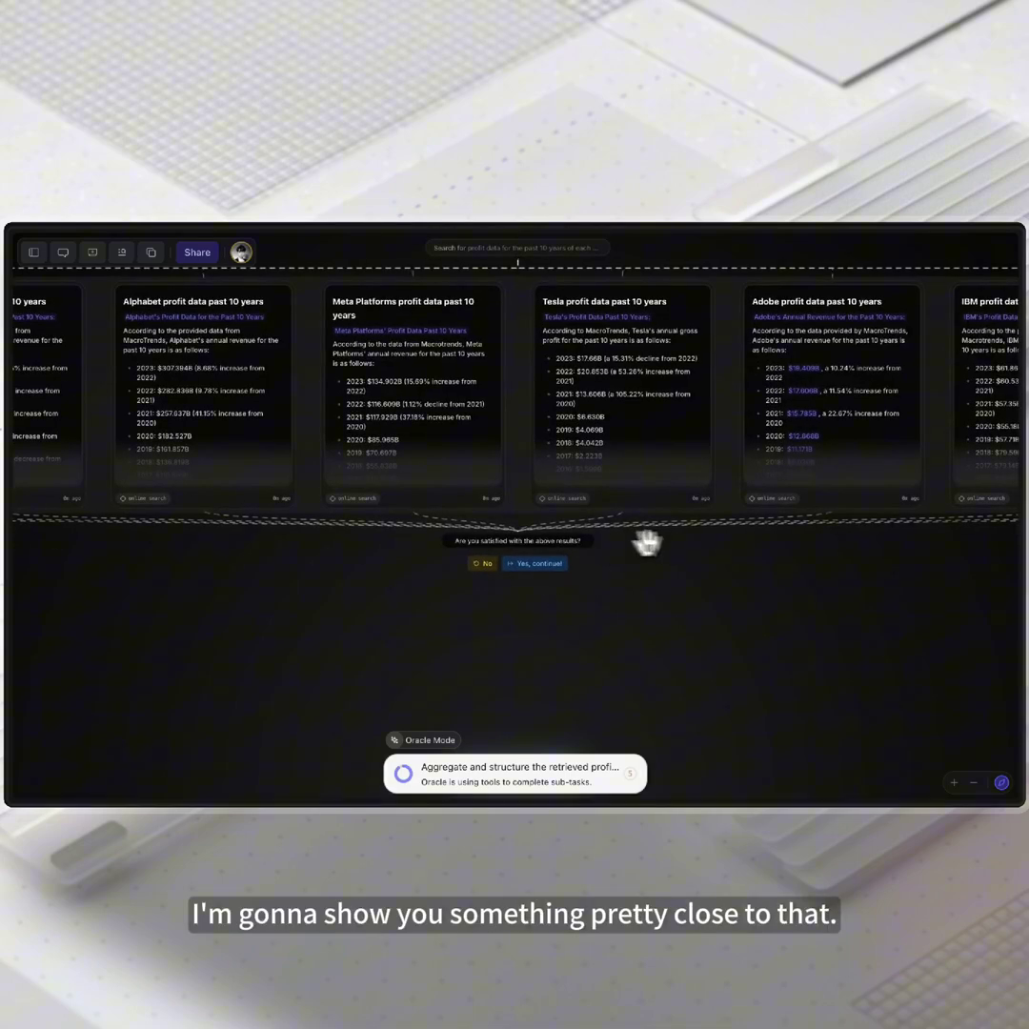
pyautogui.moveTo(647, 543); pyautogui.dragTo(451, 623)
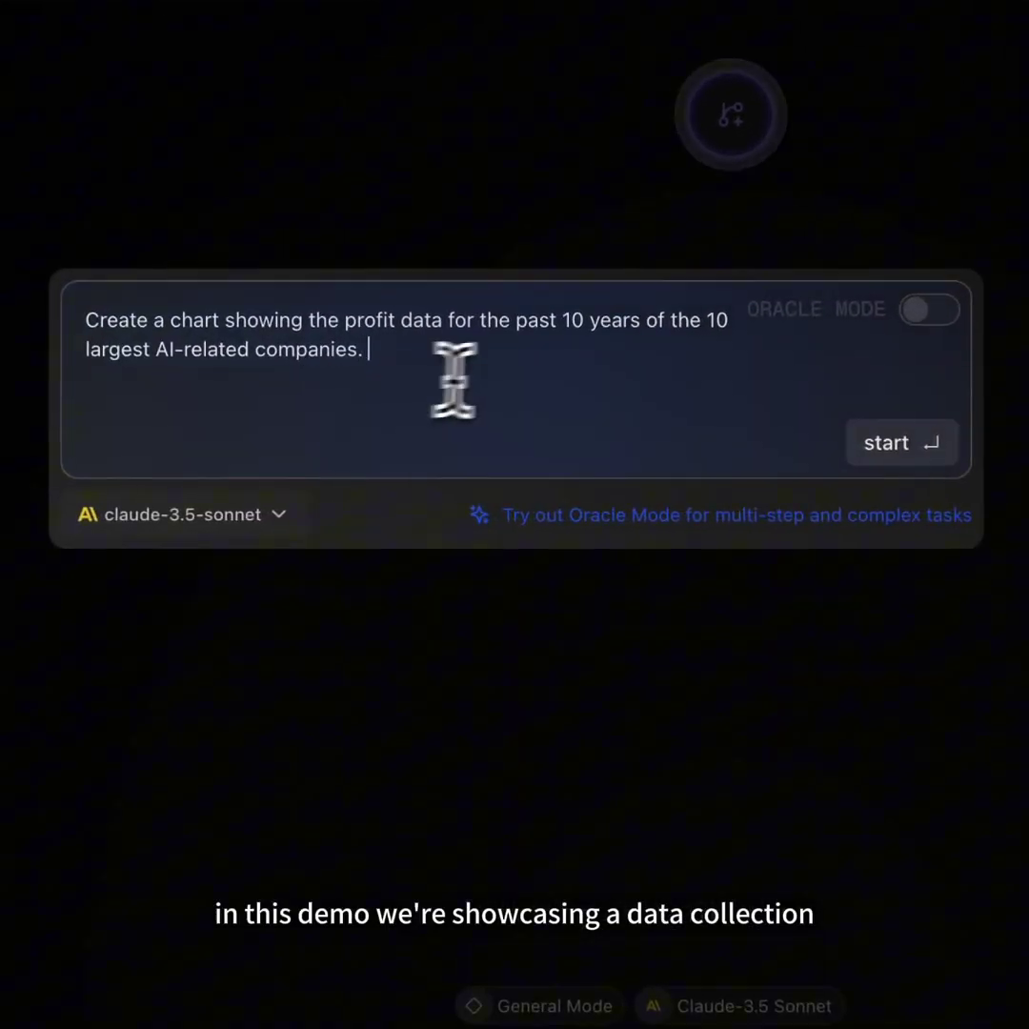
# Turn on Oracle Mode, browse its Coming Soon and Live abilities, and submit the chart request.
pyautogui.moveTo(154, 324); pyautogui.dragTo(239, 336)
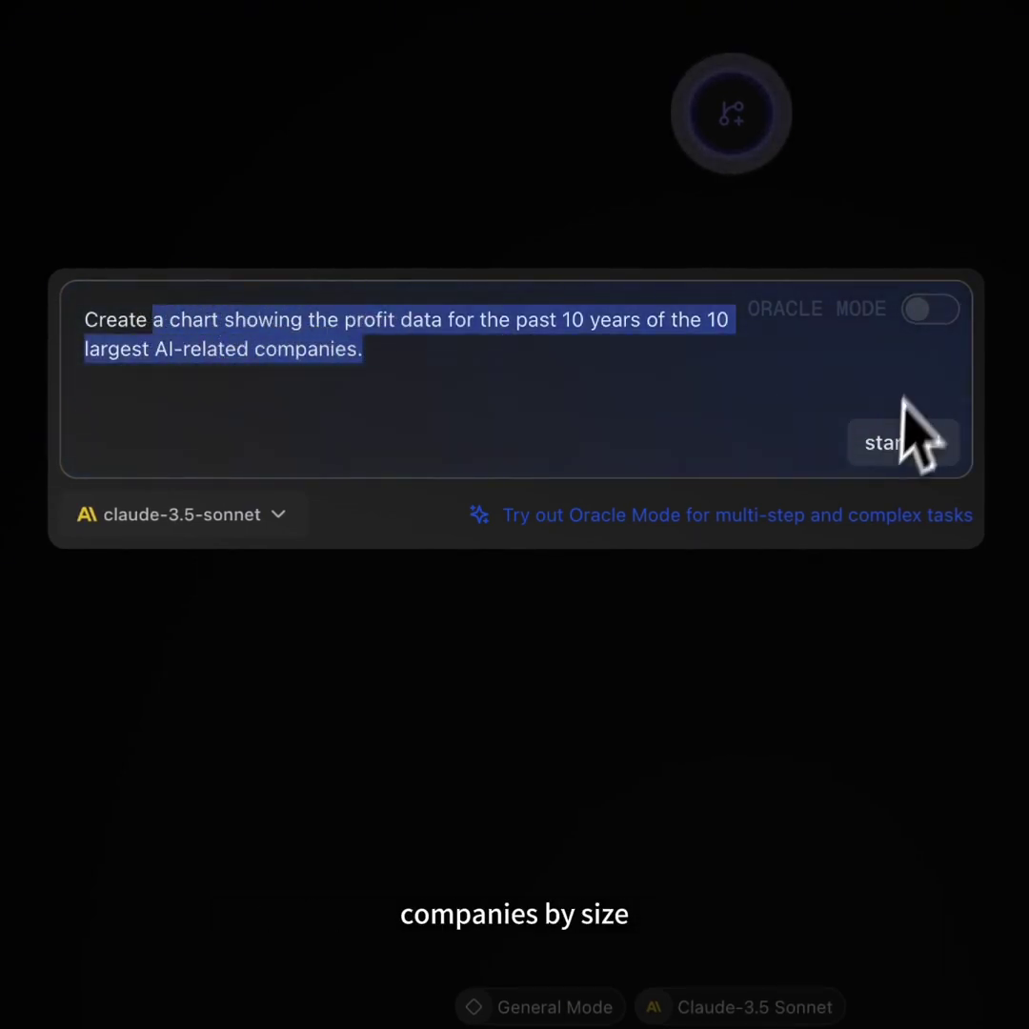
pyautogui.click(943, 311)
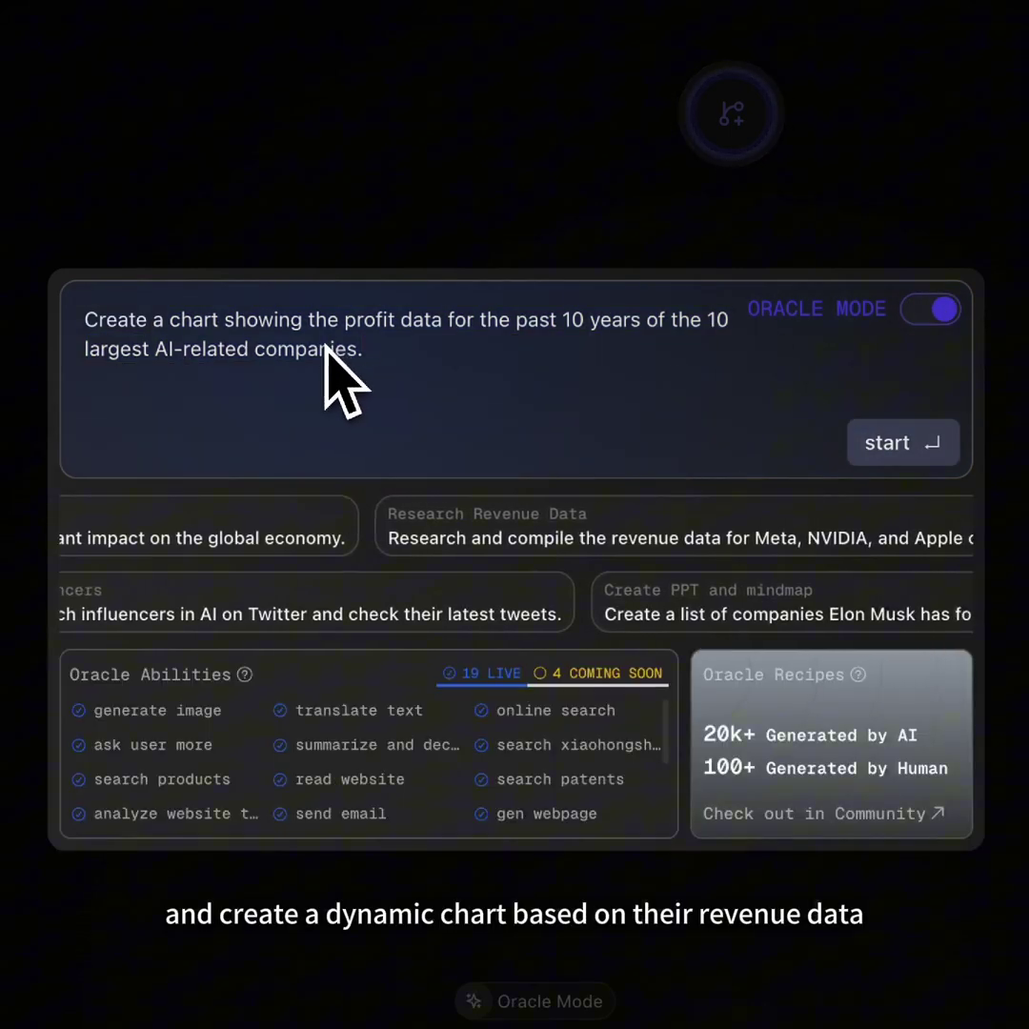
pyautogui.scroll(-3, 364, 777)
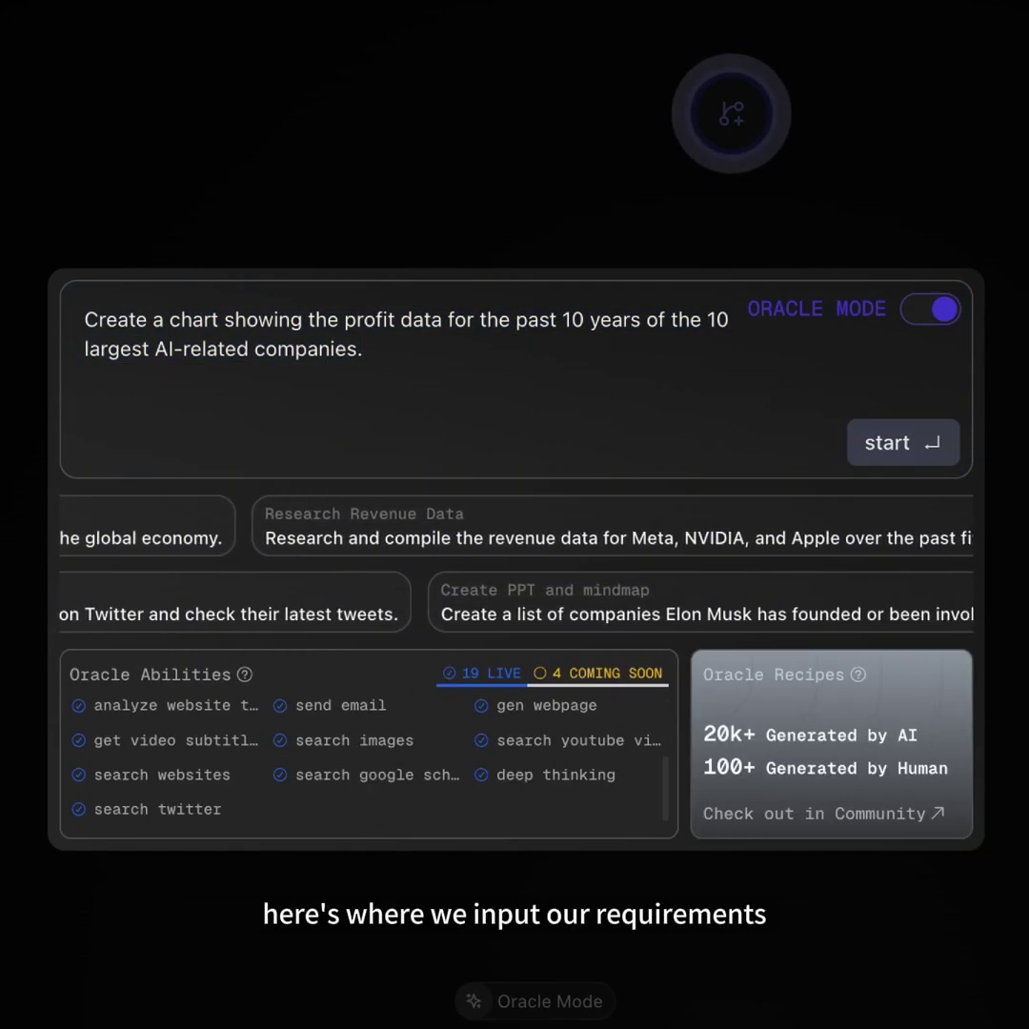
pyautogui.scroll(5, 364, 763)
pyautogui.click(601, 678)
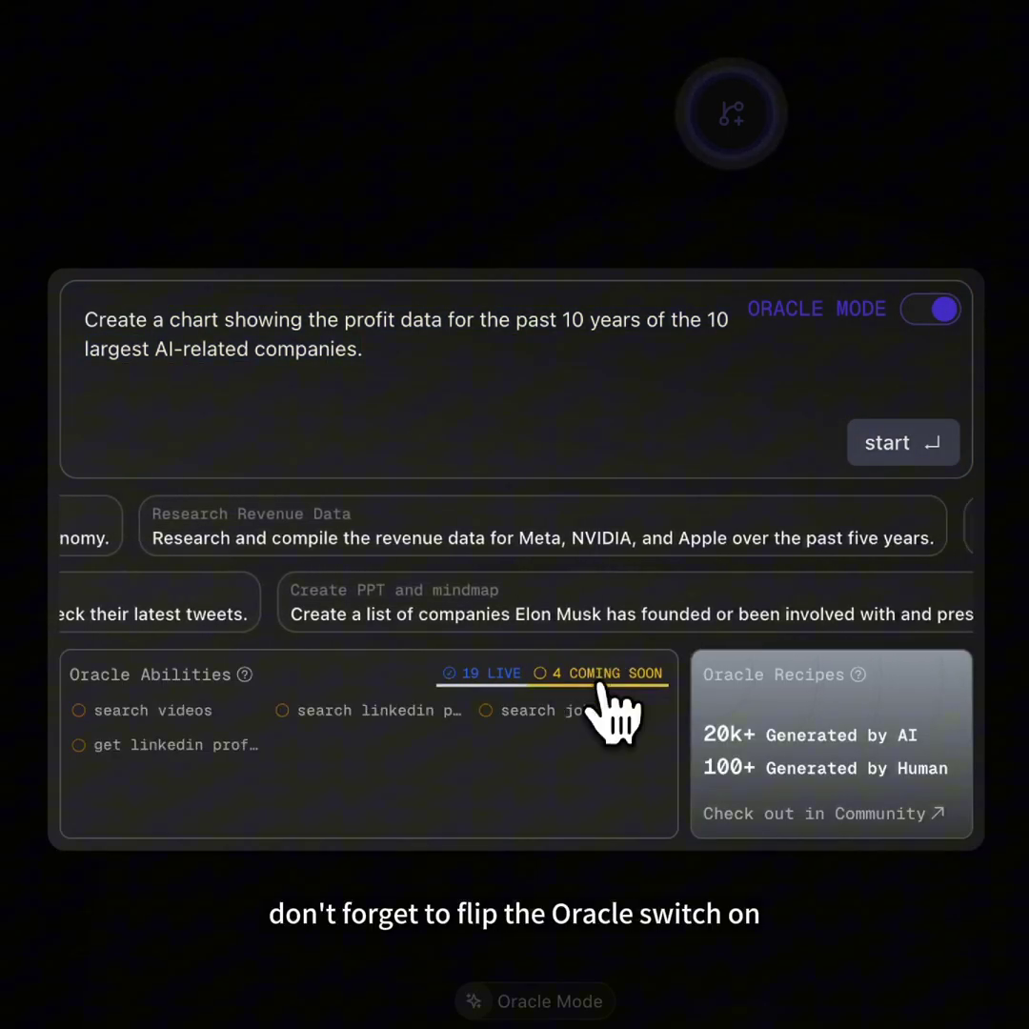
pyautogui.click(510, 679)
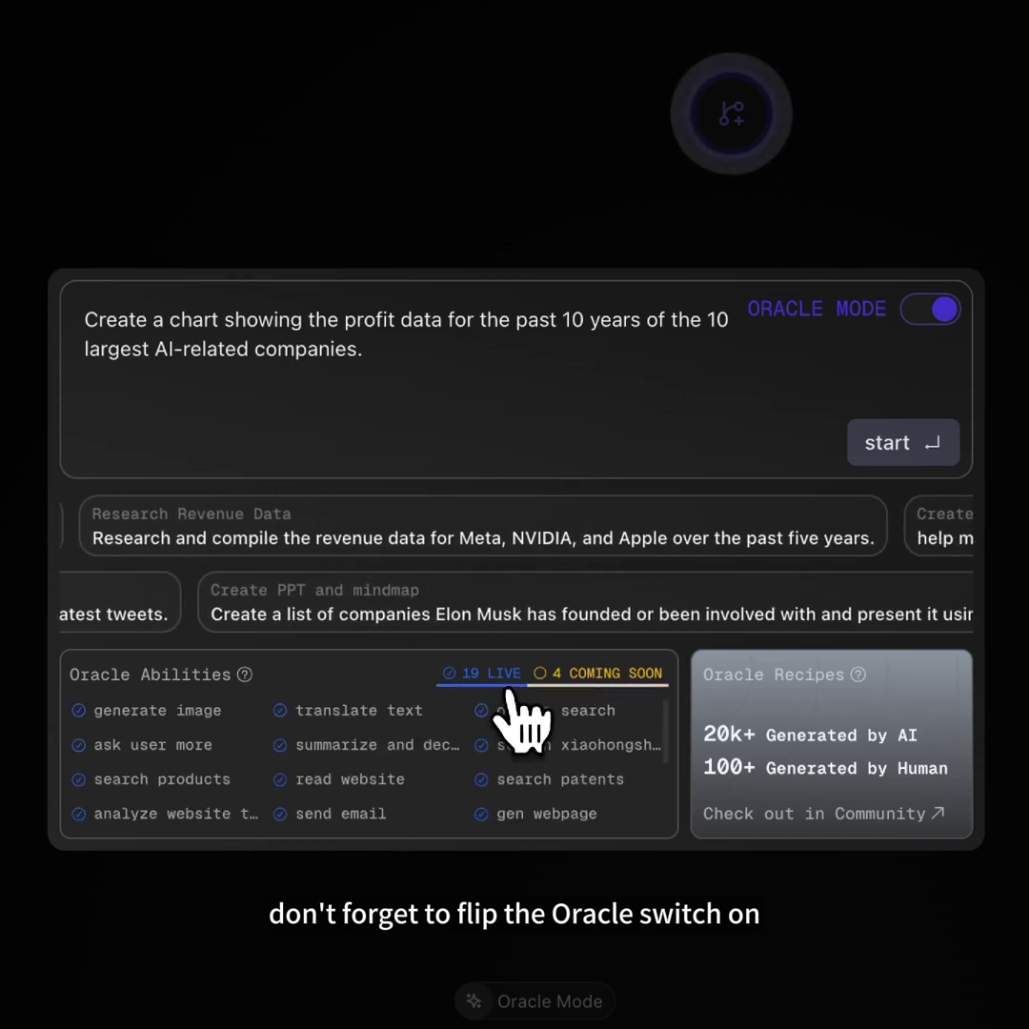
pyautogui.click(899, 446)
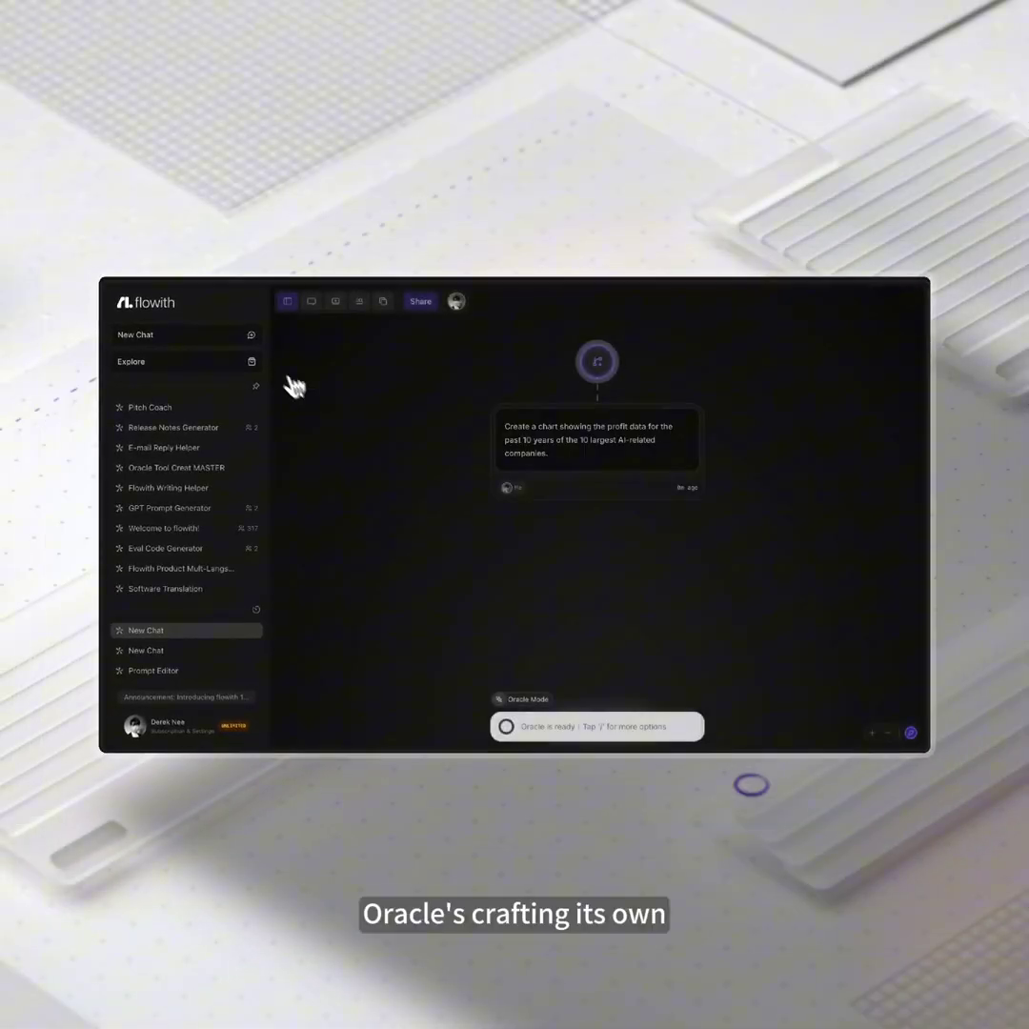
# Collapse the chat sidebar to widen the canvas and review Oracle's proposed recipe.
pyautogui.click(289, 303)
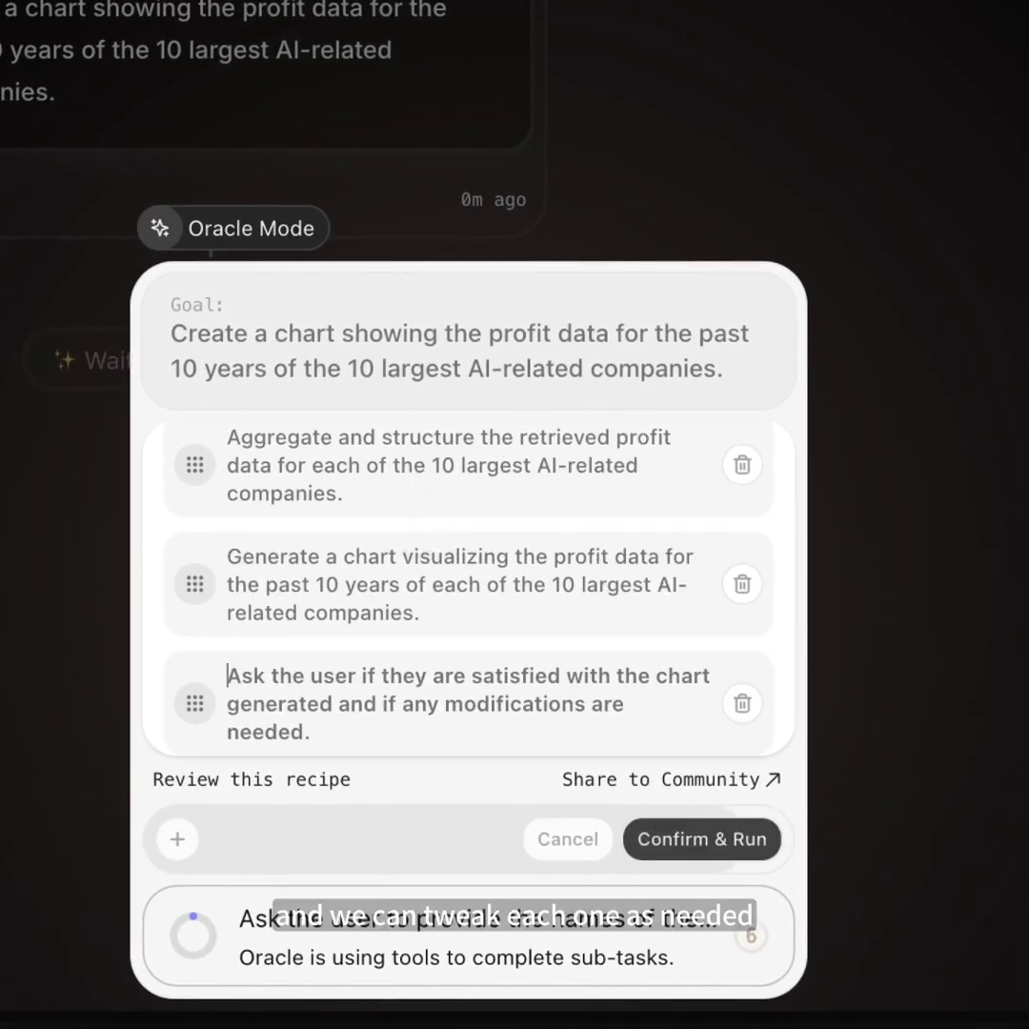
pyautogui.scroll(5, 466, 482)
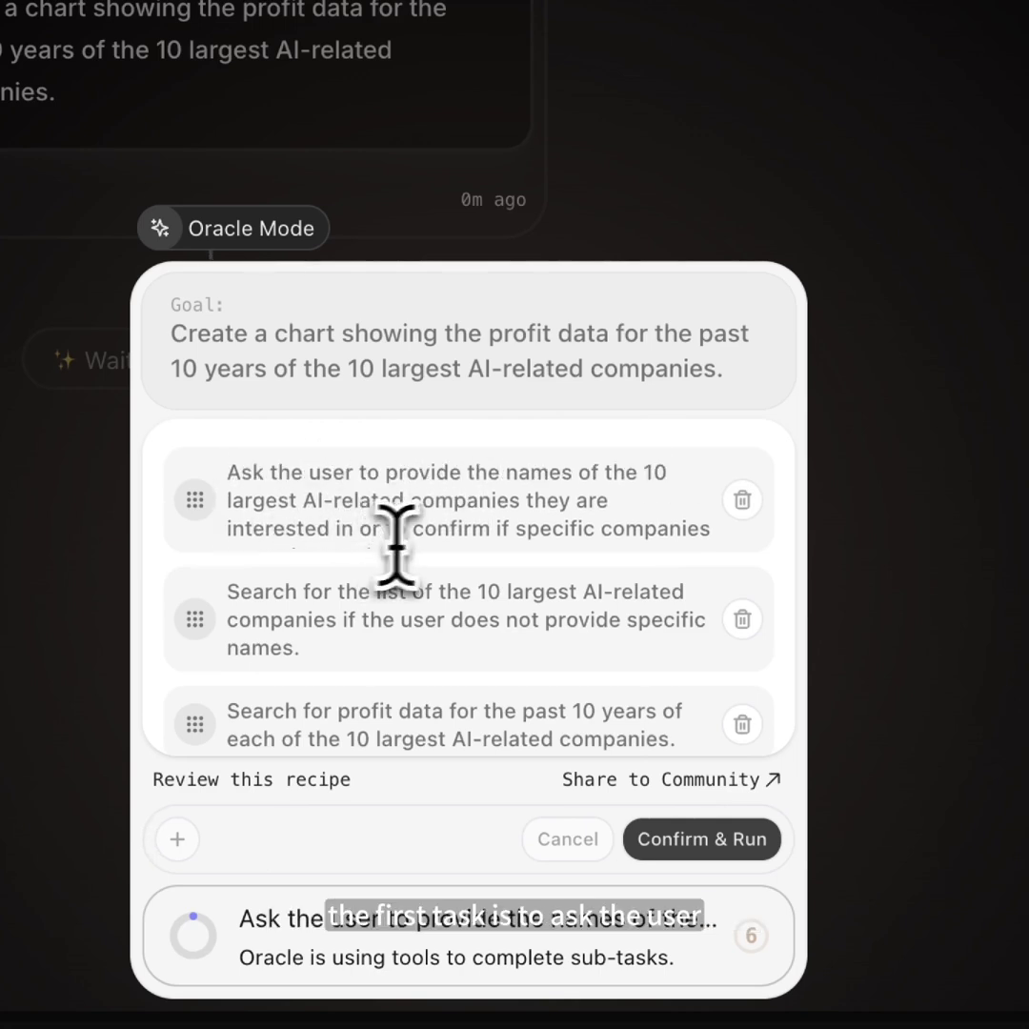
pyautogui.scroll(-1, 439, 534)
pyautogui.scroll(1, 474, 538)
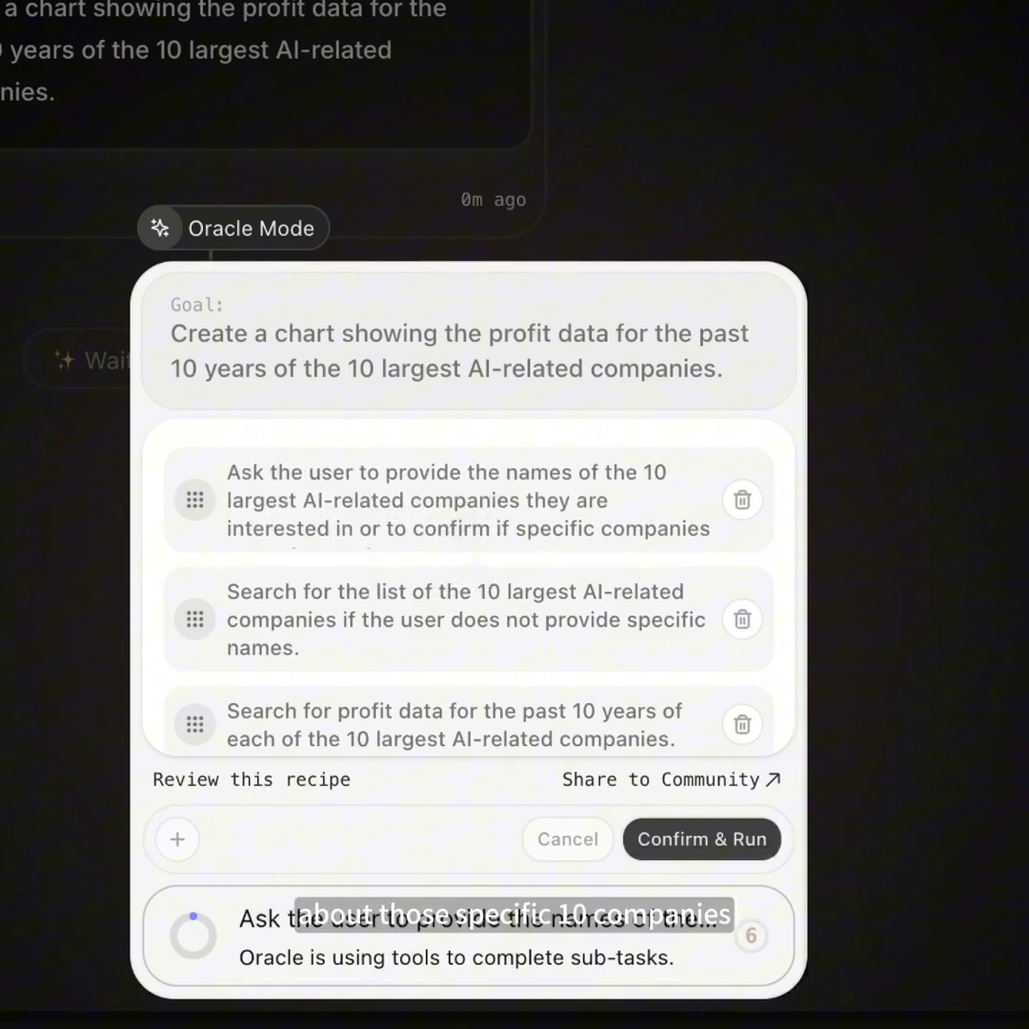
# Reword recipe step one to 'search the 10 largest AI-related companies'.
pyautogui.moveTo(579, 473); pyautogui.dragTo(227, 473)
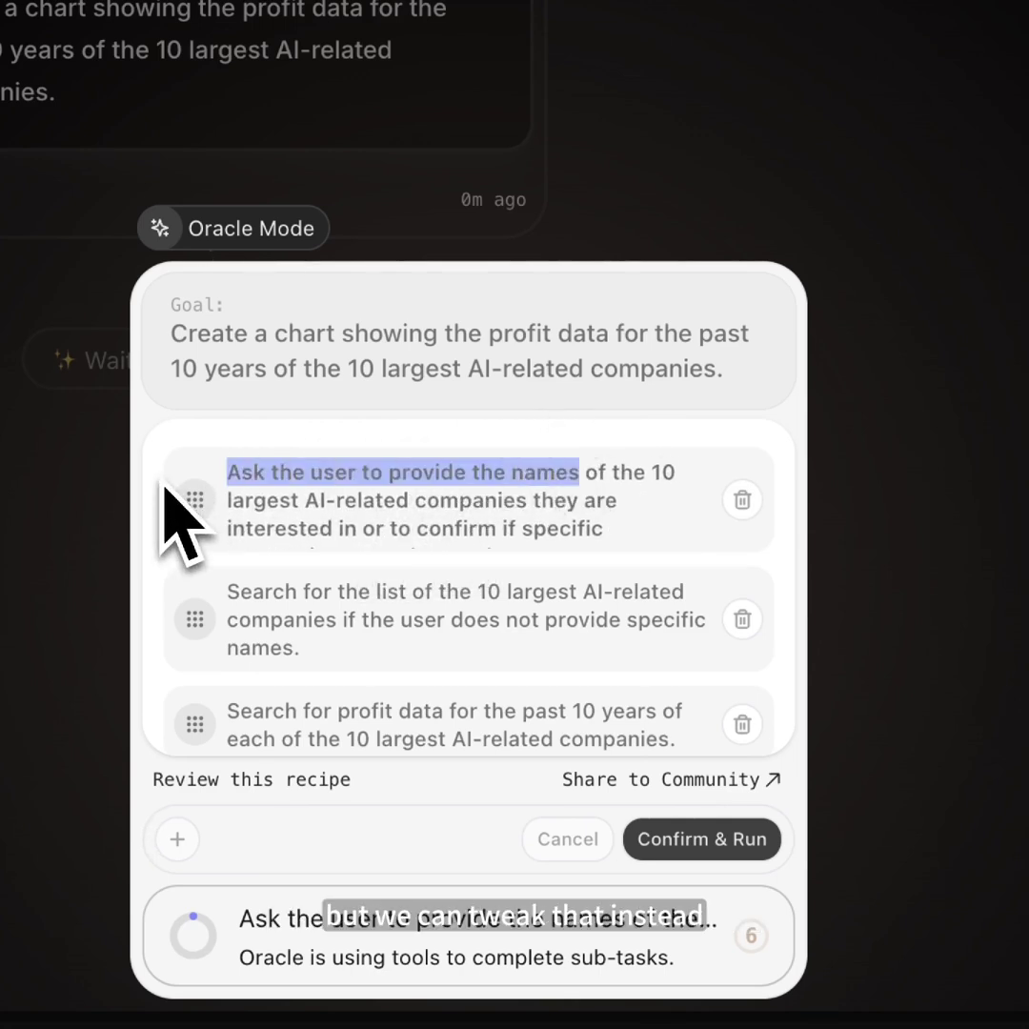
pyautogui.write('search')
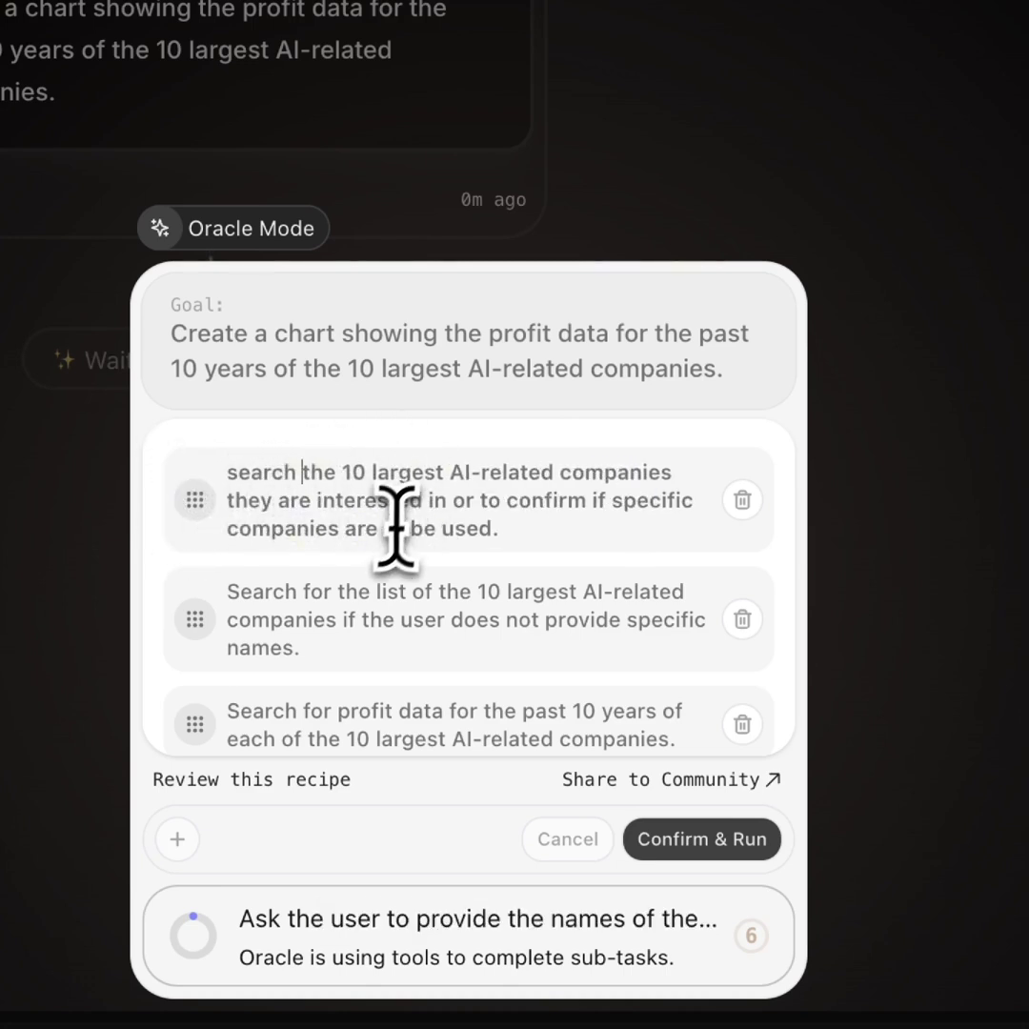
pyautogui.click(297, 528)
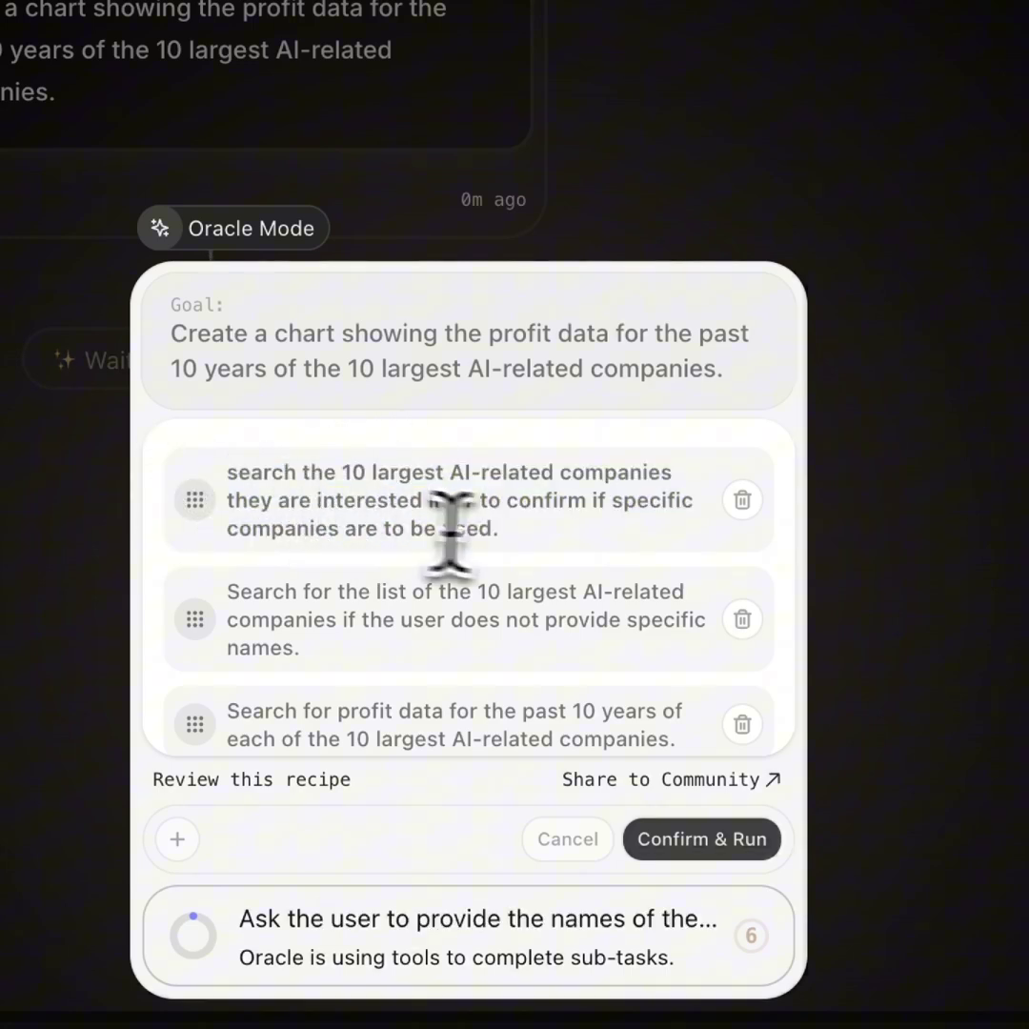
pyautogui.moveTo(262, 535); pyautogui.dragTo(211, 495)
pyautogui.press('BackSpace')
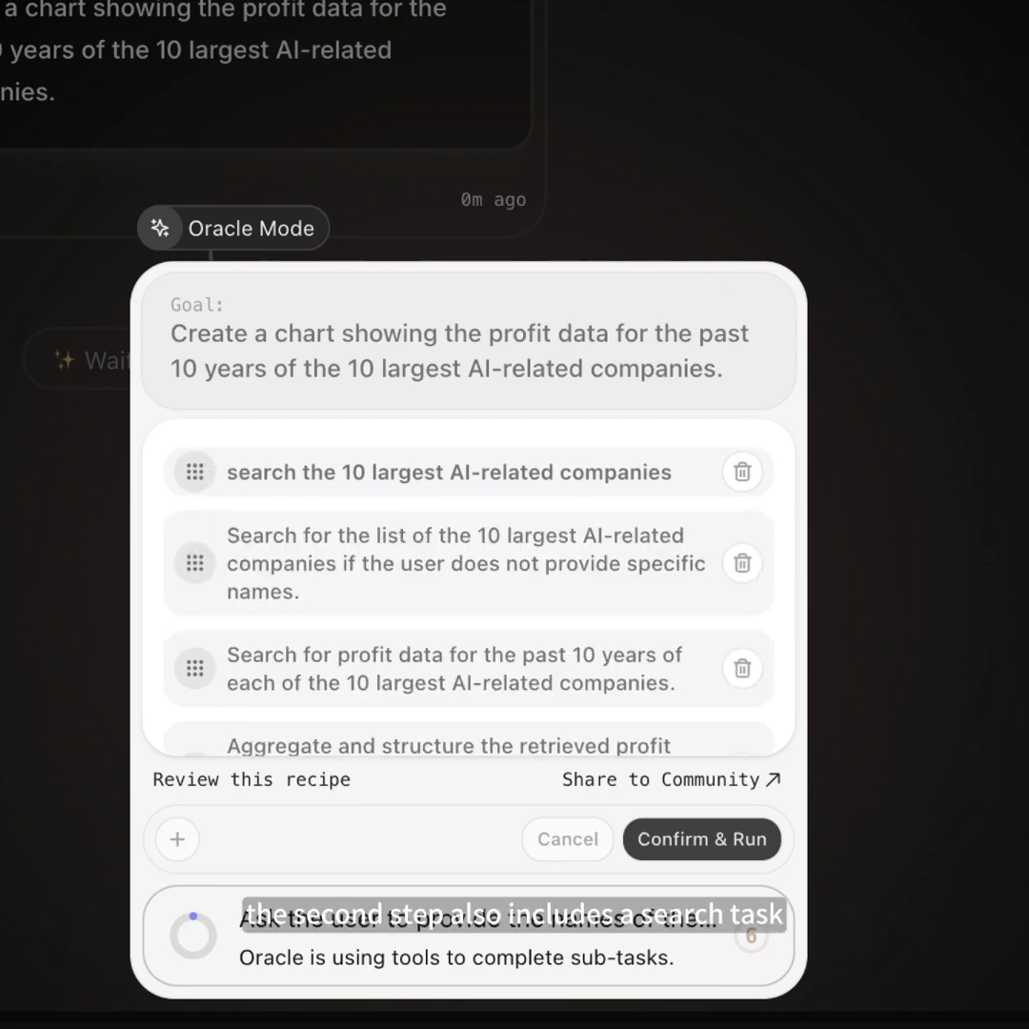
pyautogui.scroll(-2, 399, 570)
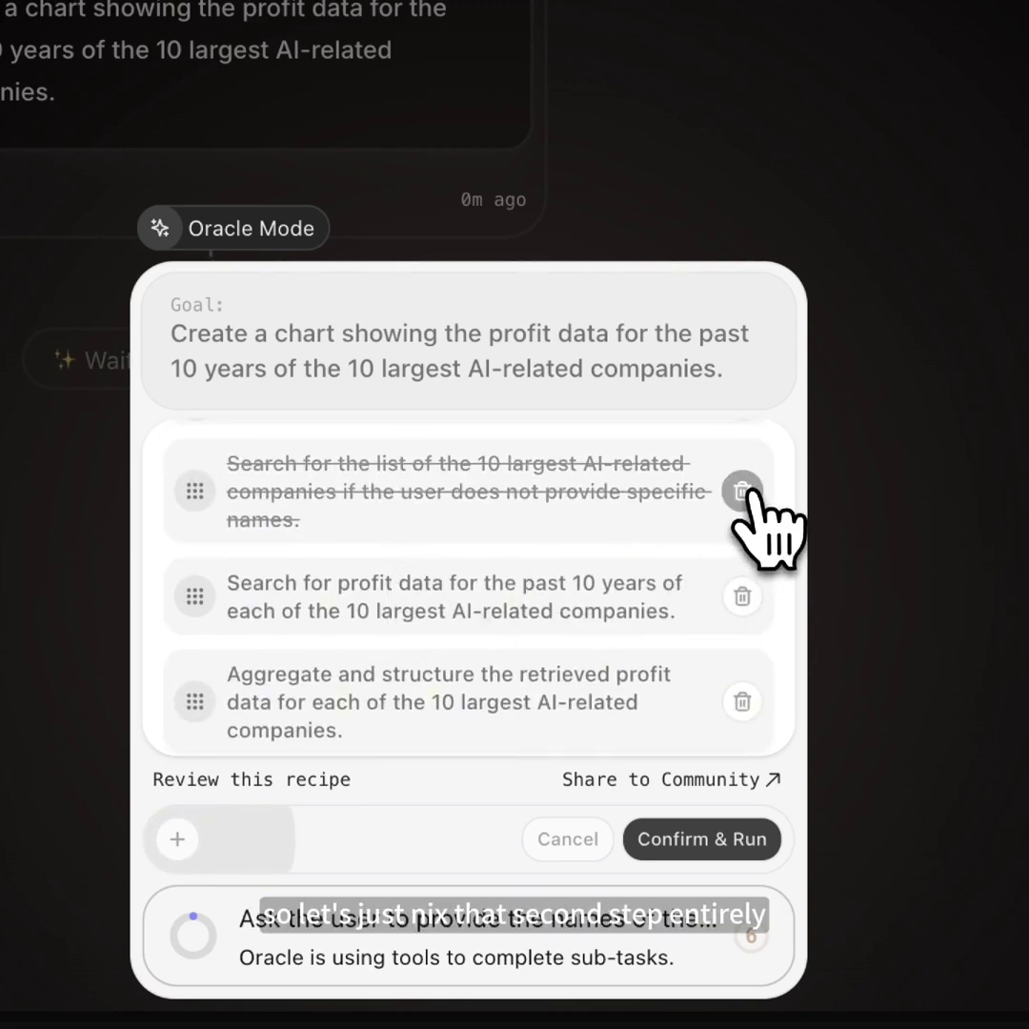
pyautogui.scroll(-1, 408, 564)
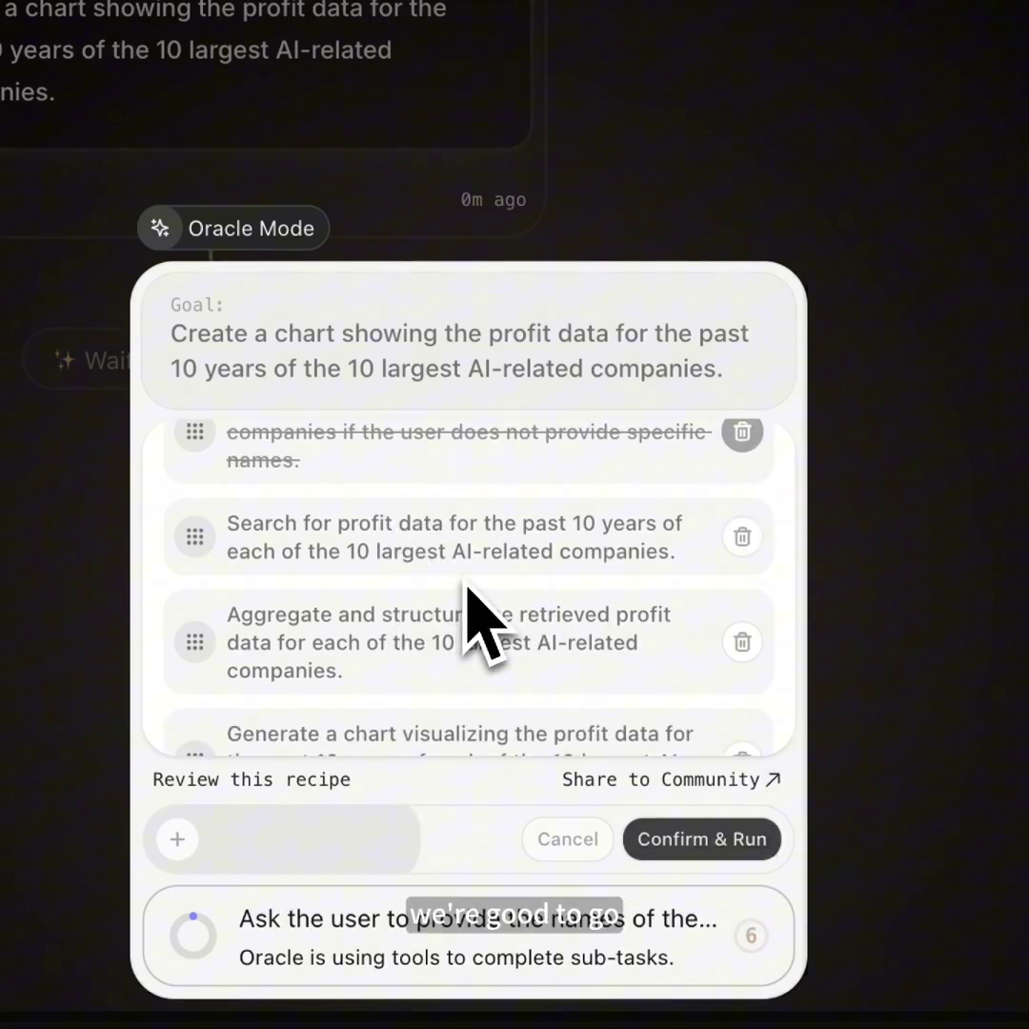
pyautogui.scroll(-2, 473, 629)
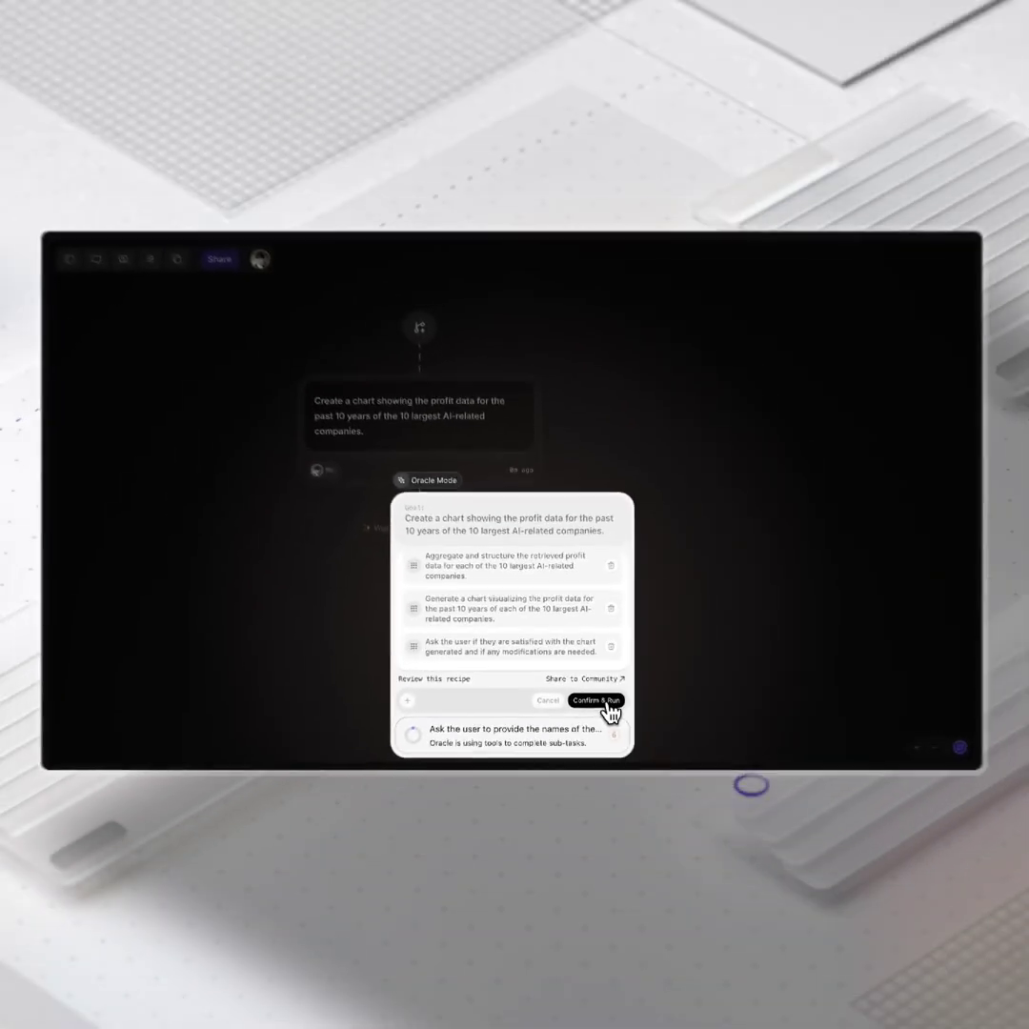
# Run the edited recipe, then reject the search result that listed only four companies.
pyautogui.click(702, 838)
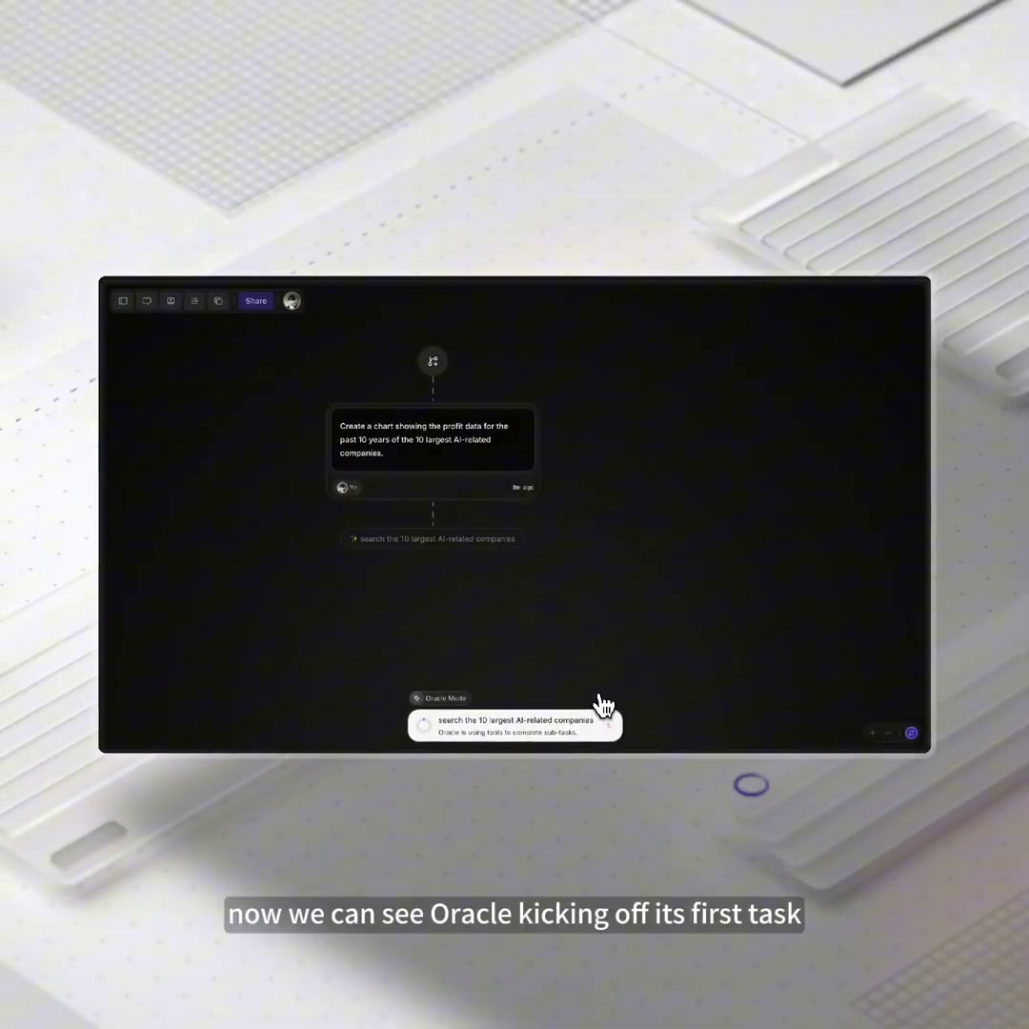
pyautogui.moveTo(526, 611); pyautogui.dragTo(575, 545)
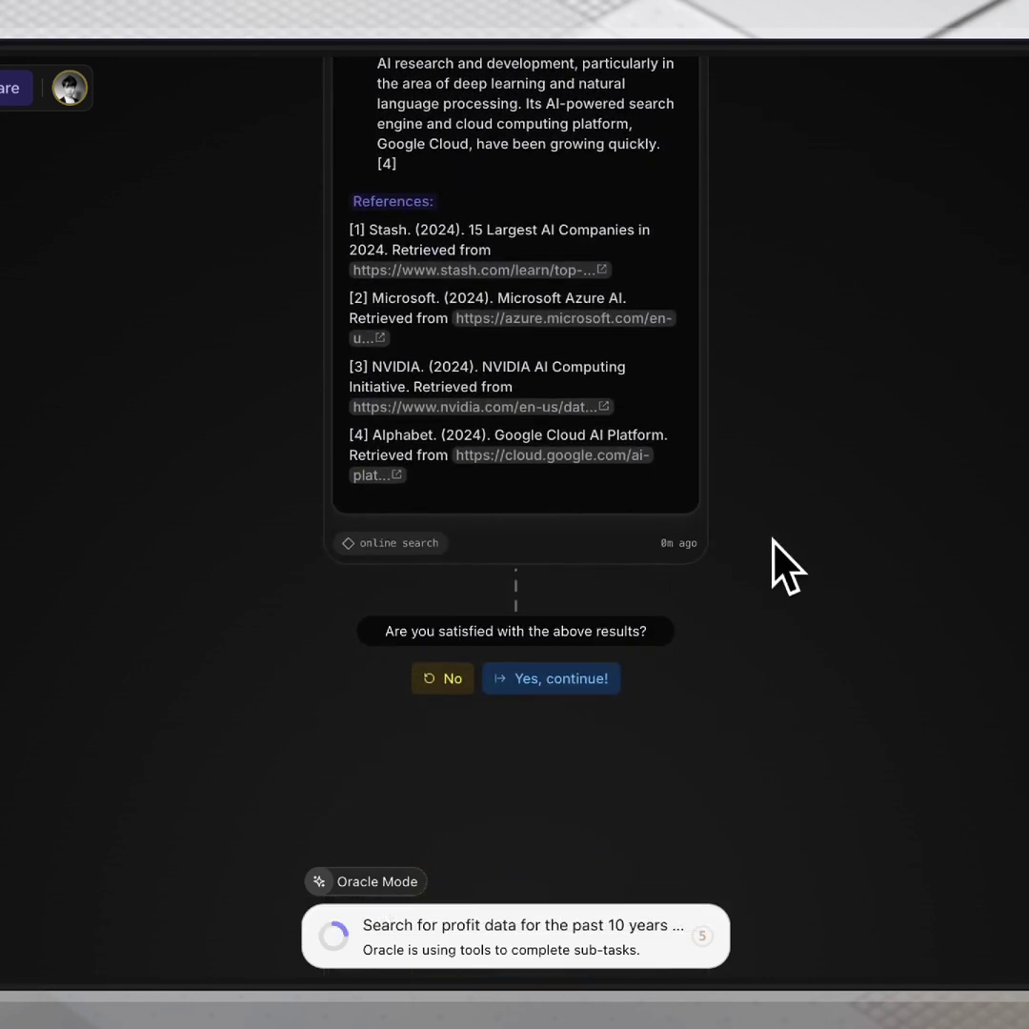
pyautogui.scroll(5, 666, 510)
pyautogui.scroll(-5, 682, 488)
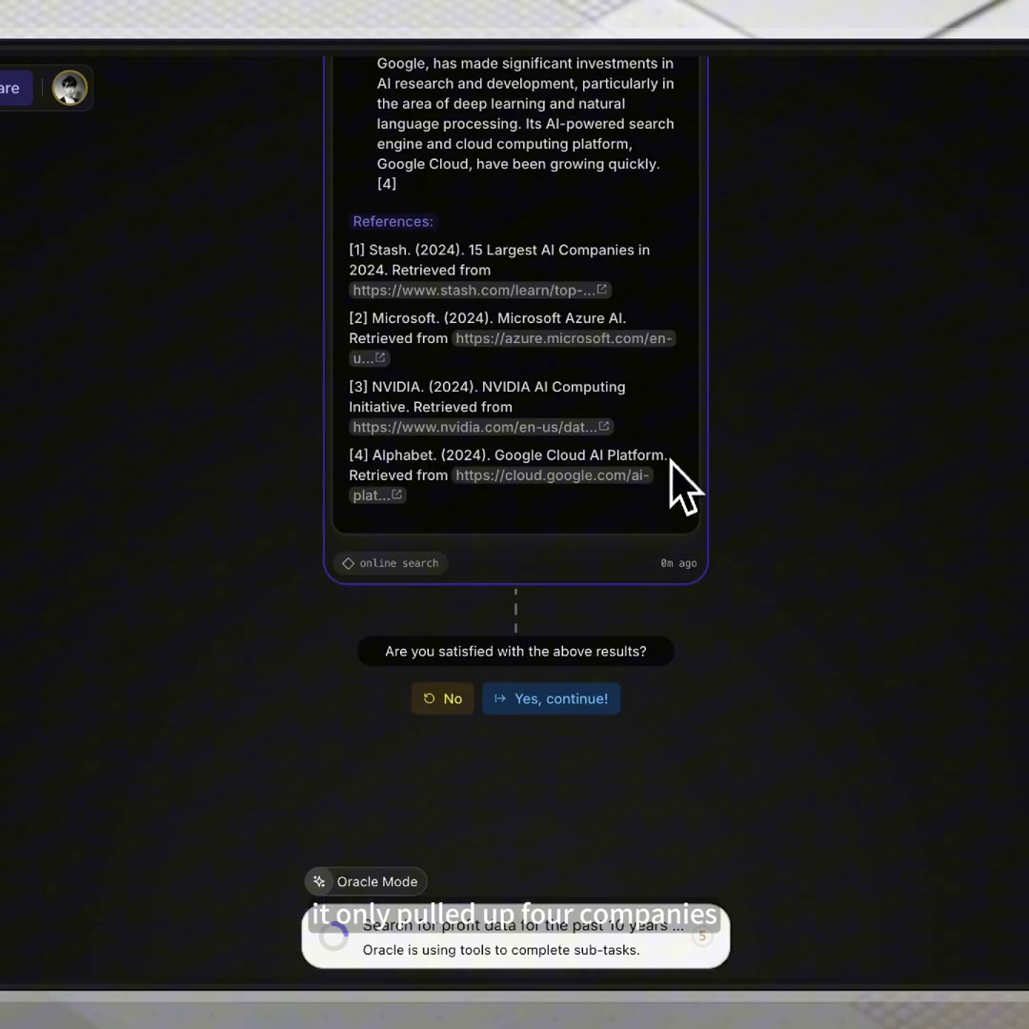
pyautogui.click(467, 698)
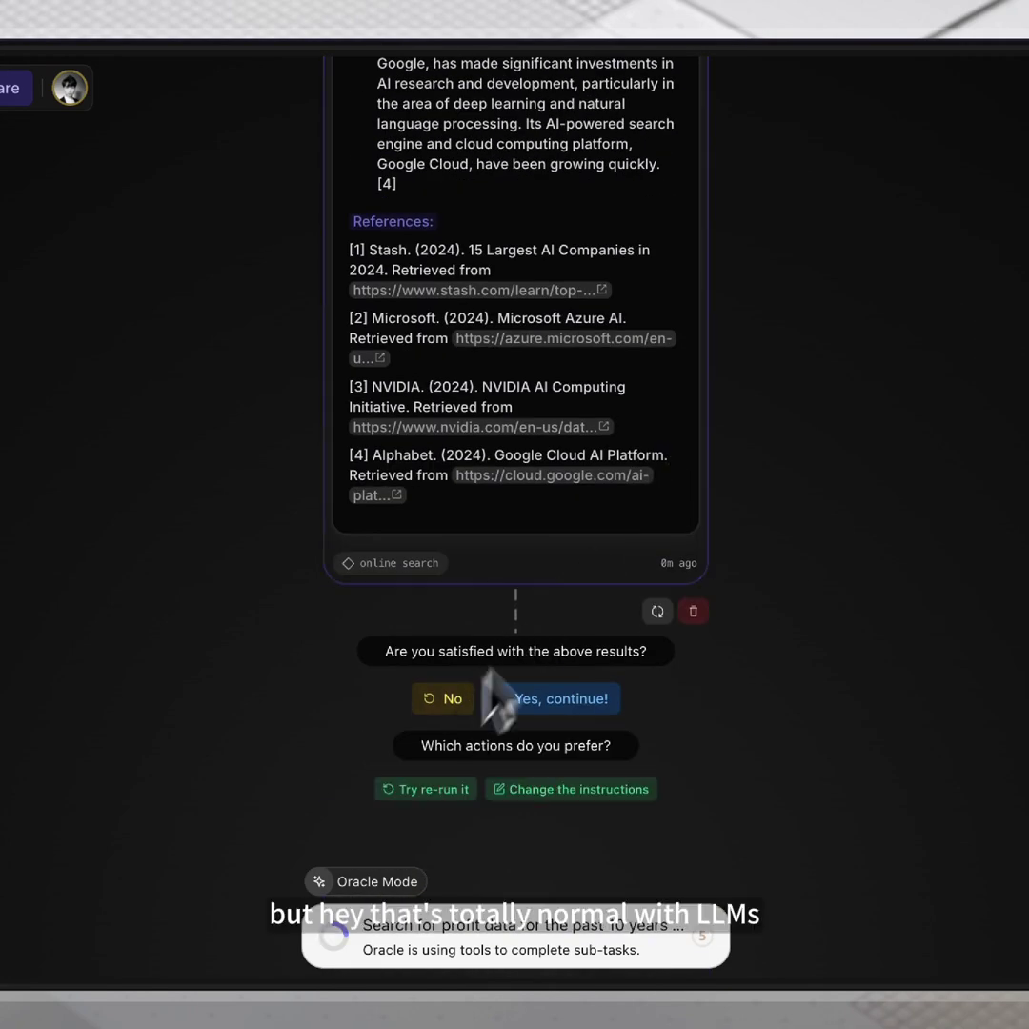
# Re-run the company search, accept the ten-company list, and view the ten profit-data cards.
pyautogui.click(430, 790)
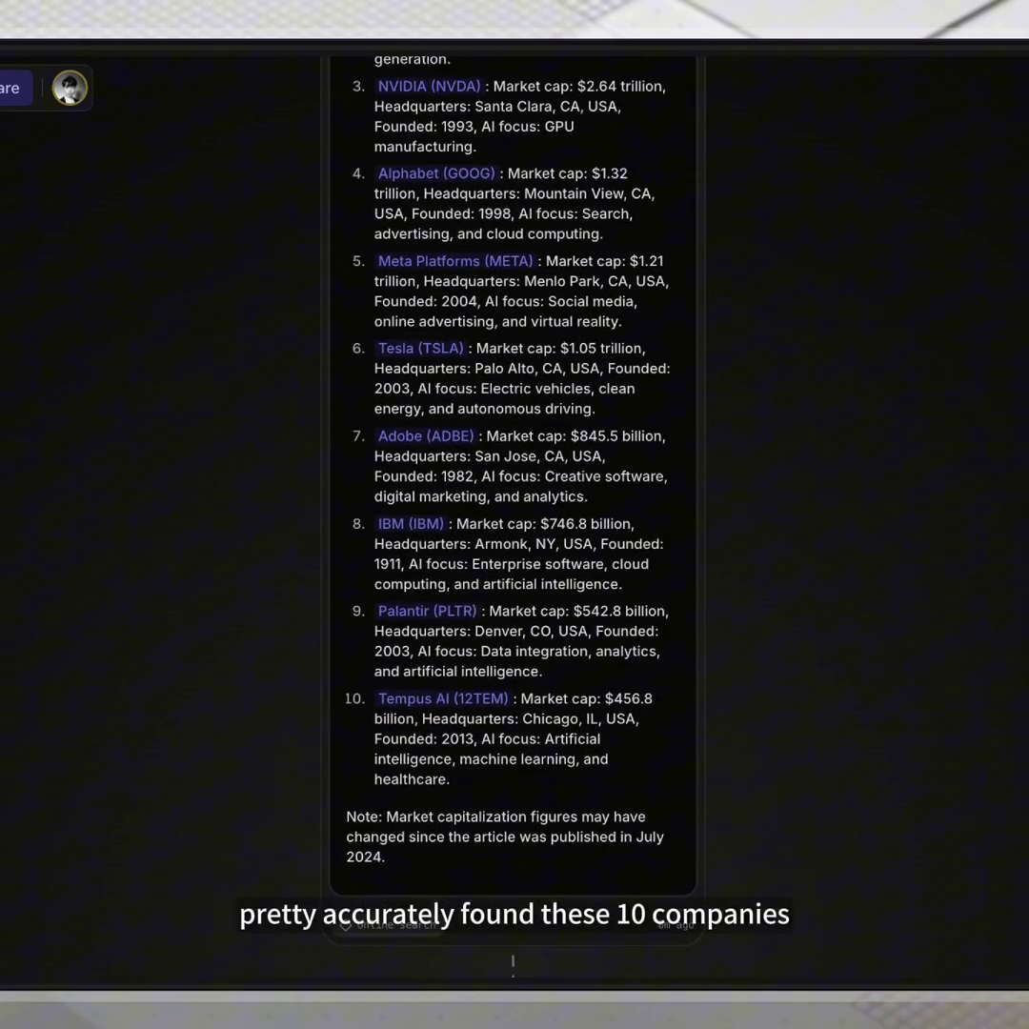
pyautogui.click(553, 657)
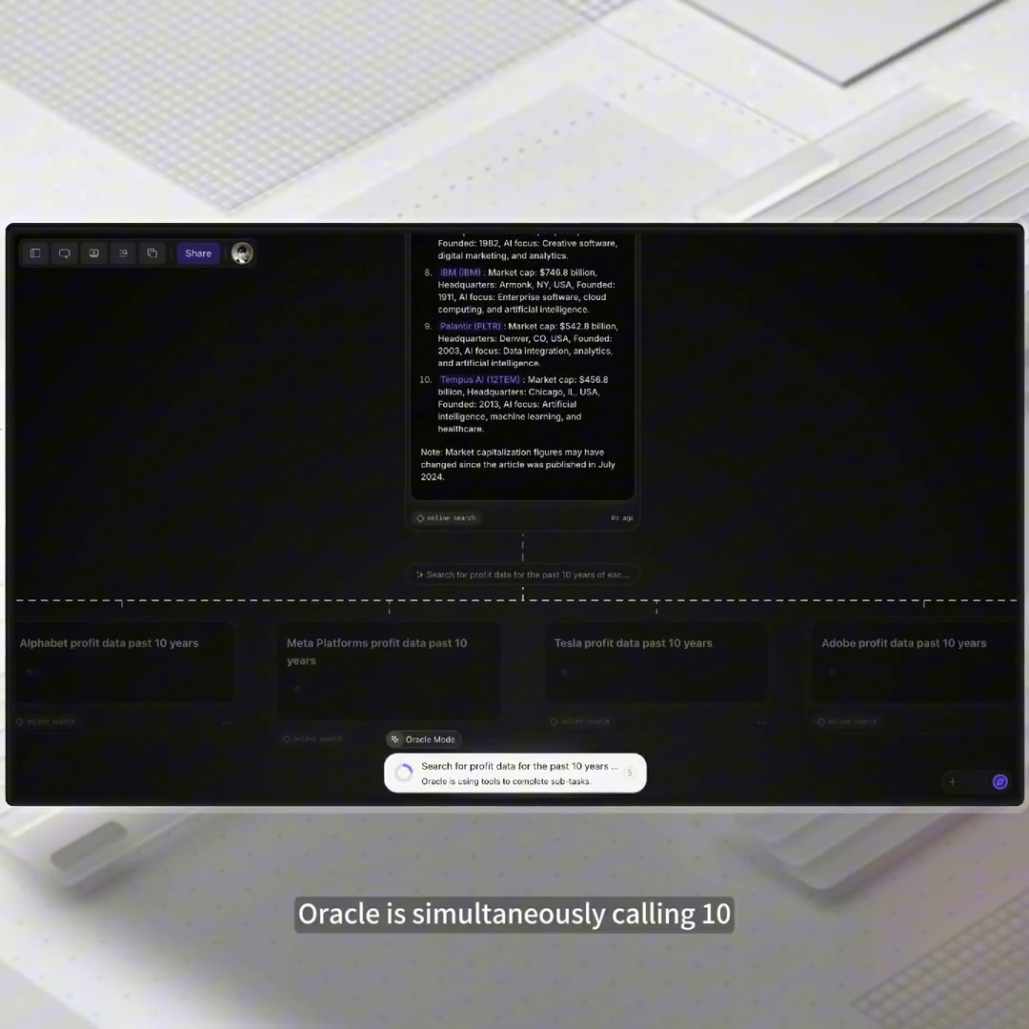
pyautogui.scroll(-5, 568, 604)
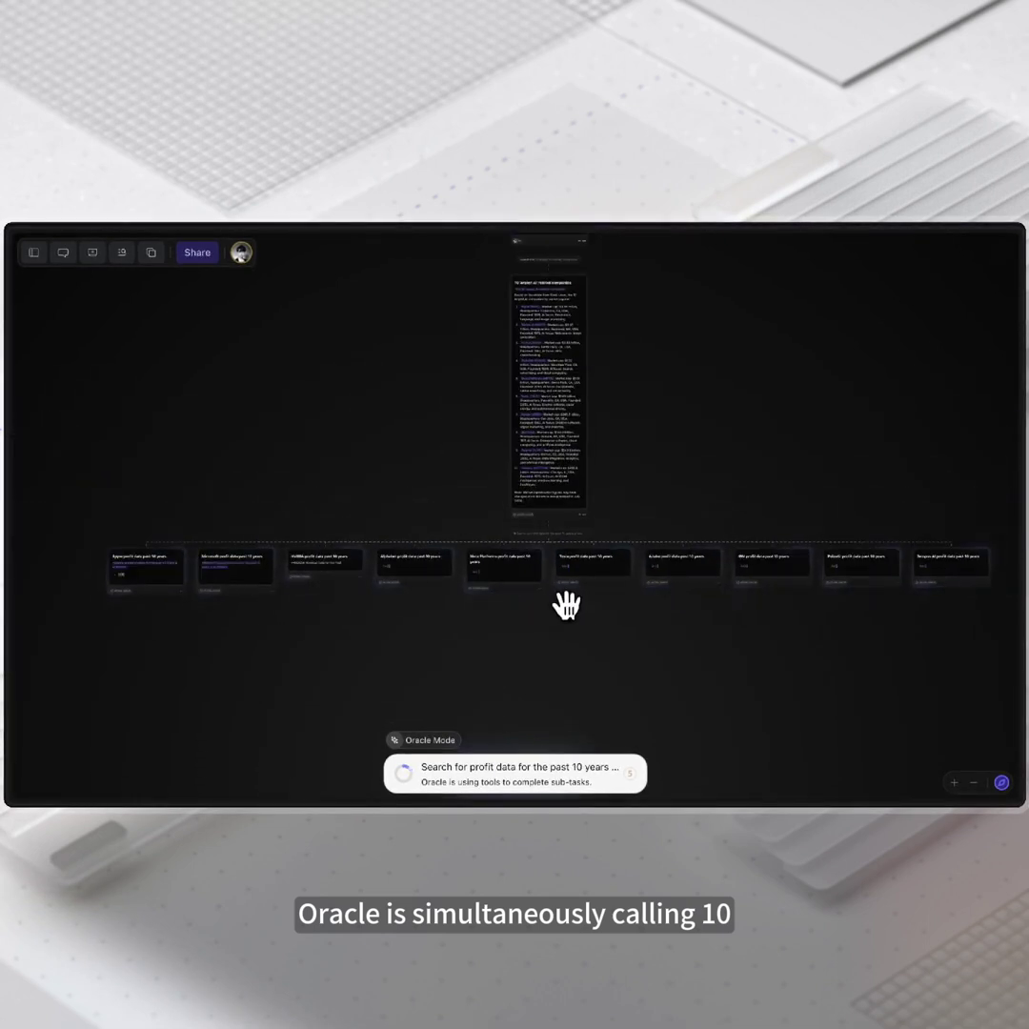
pyautogui.moveTo(581, 616); pyautogui.dragTo(576, 567)
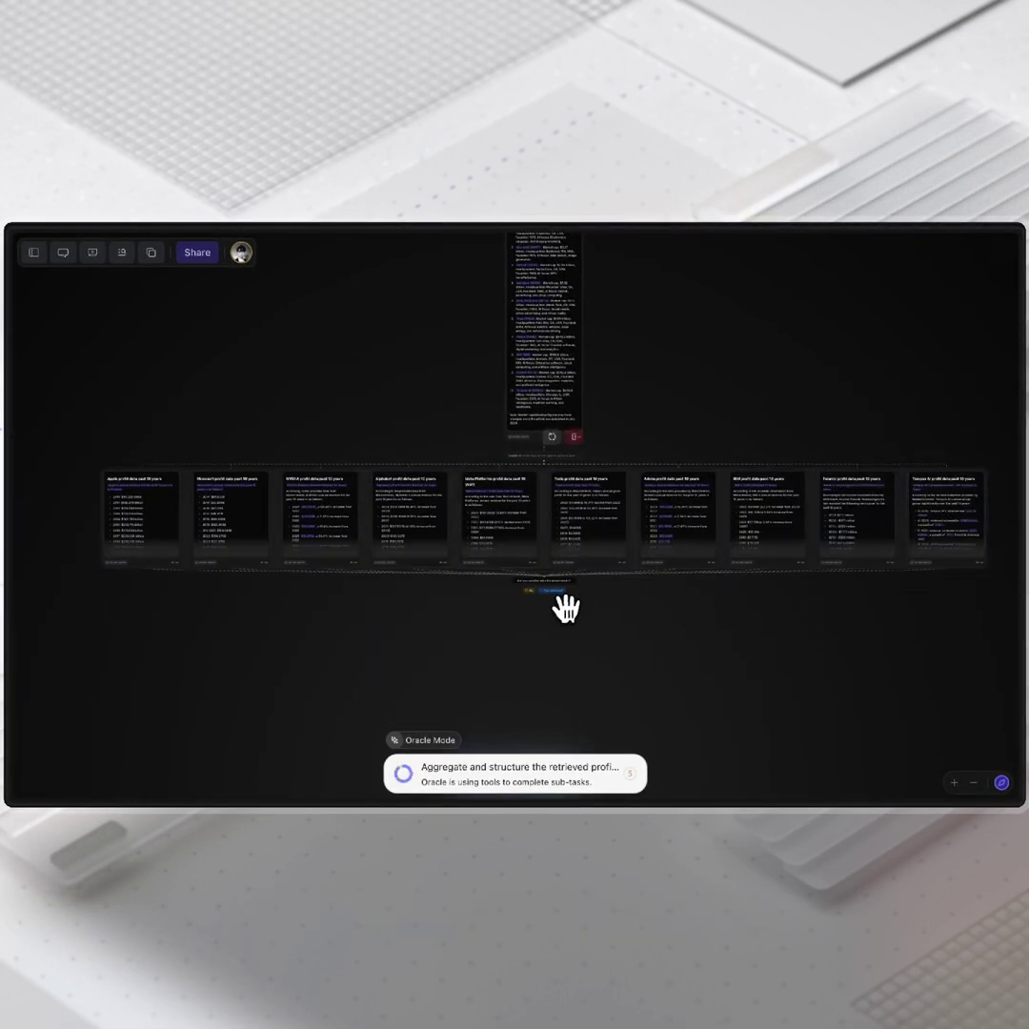
# Expand the Tempus AI card and rerun its profit search, then review the other company cards.
pyautogui.scroll(5, 565, 607)
pyautogui.moveTo(719, 551); pyautogui.dragTo(456, 622)
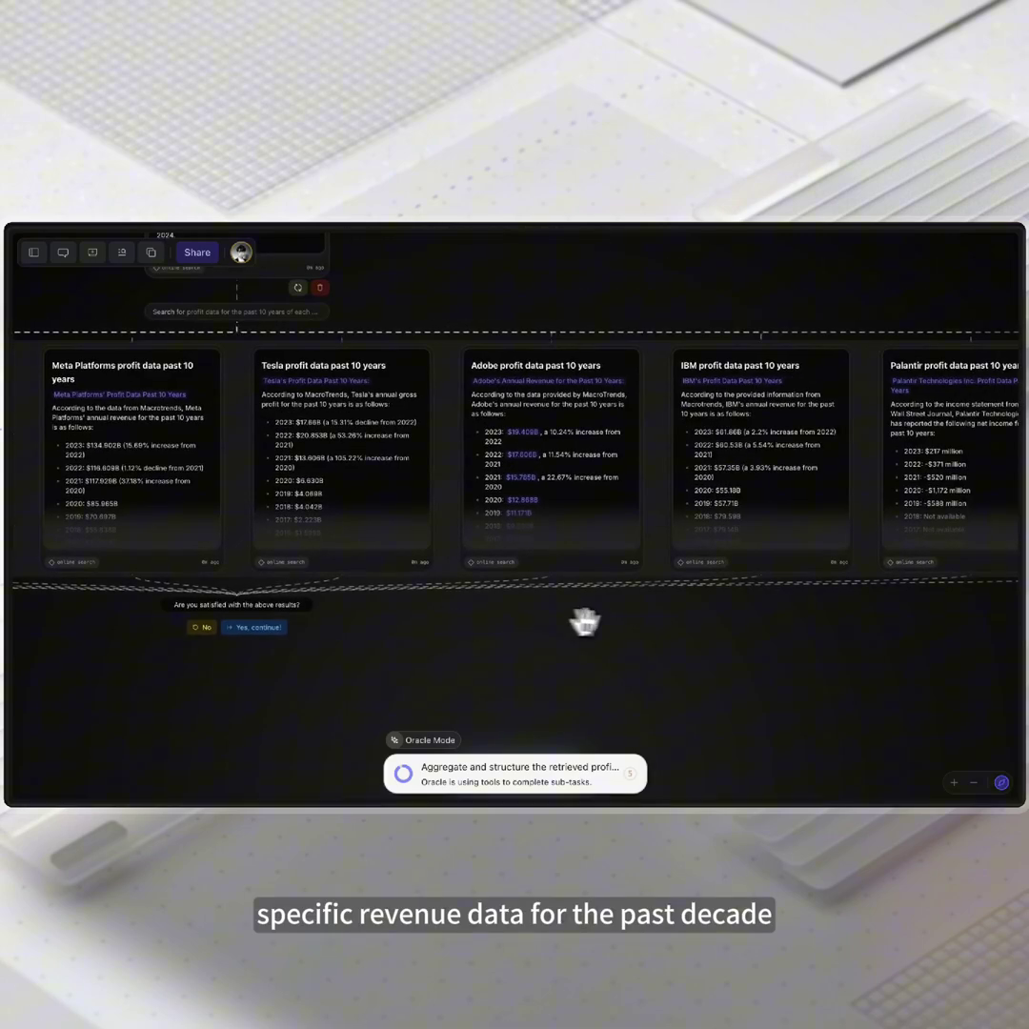
pyautogui.moveTo(585, 622); pyautogui.dragTo(430, 616)
pyautogui.moveTo(609, 609); pyautogui.dragTo(387, 608)
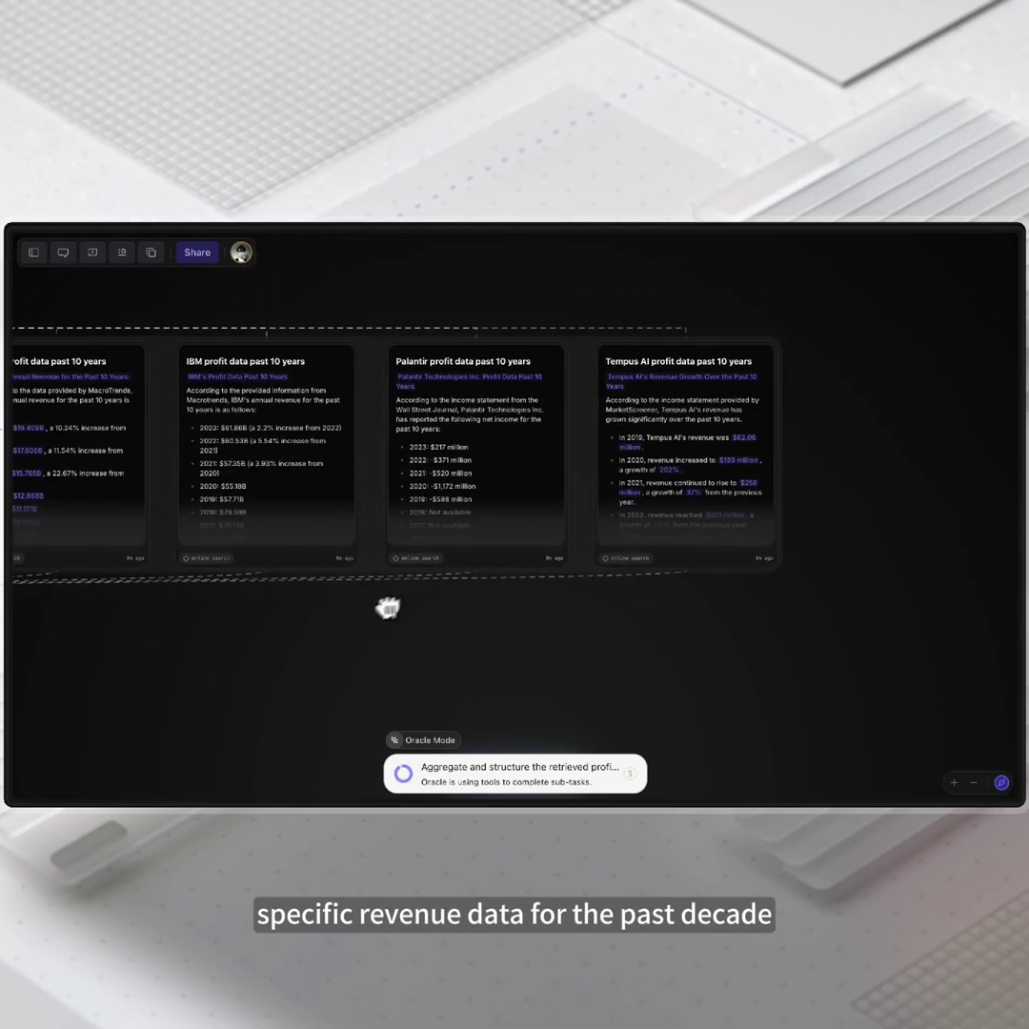
pyautogui.click(684, 533)
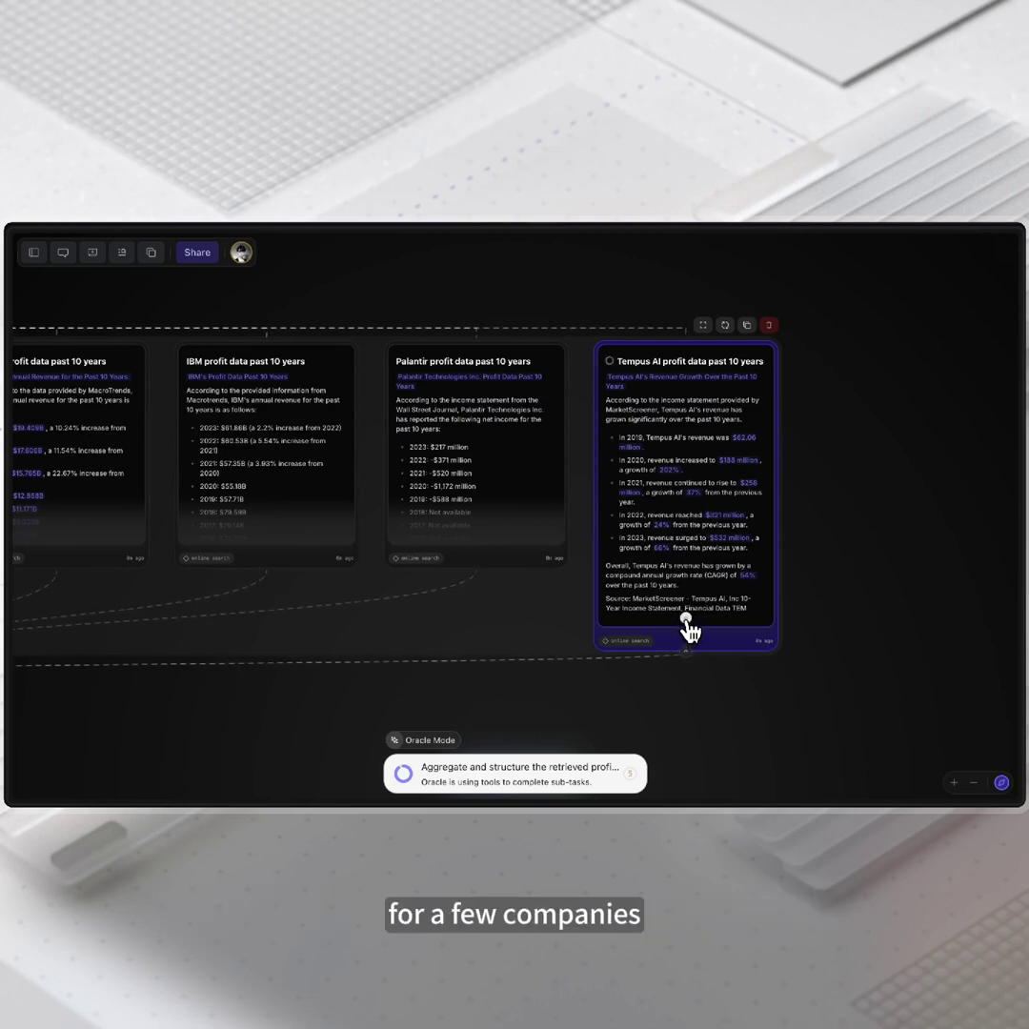
pyautogui.click(725, 325)
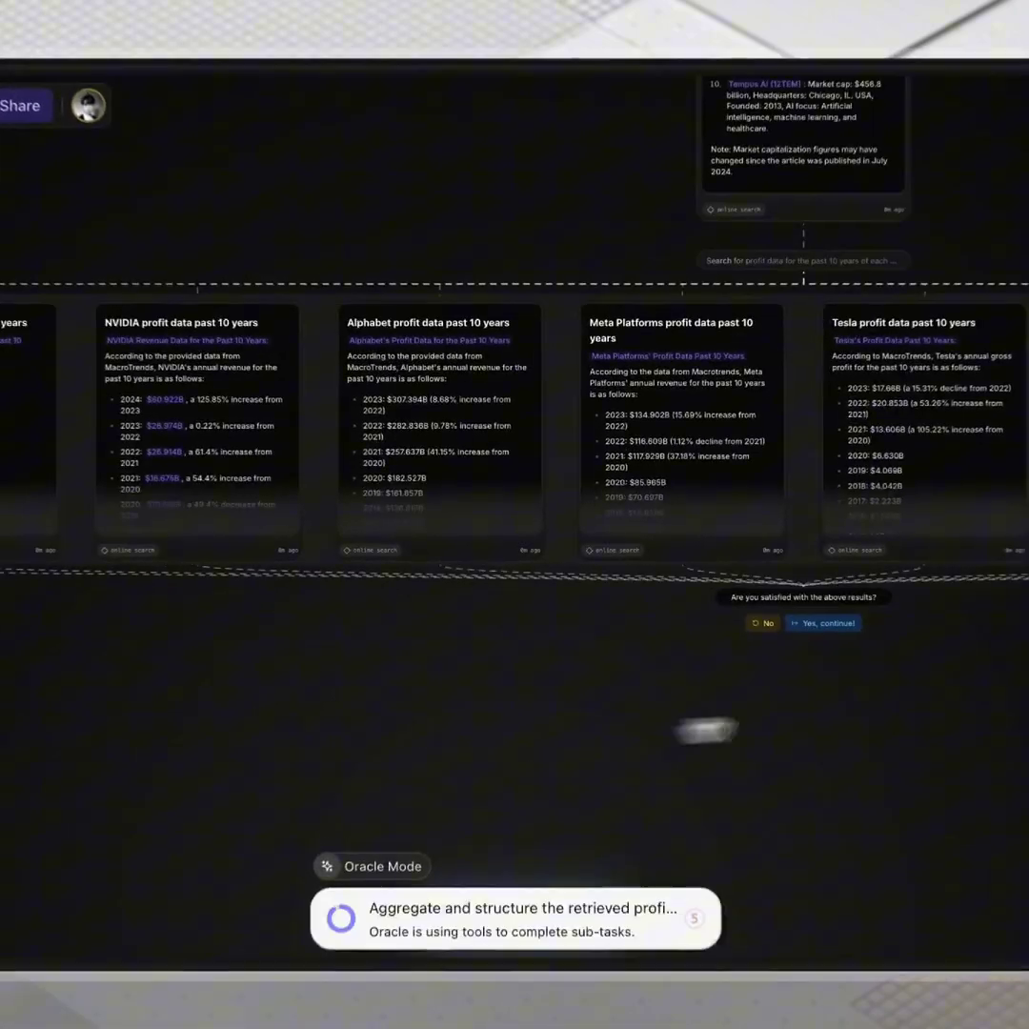
pyautogui.moveTo(290, 698)
pyautogui.mouseDown()
pyautogui.moveTo(919, 723)
pyautogui.moveTo(295, 666)
pyautogui.mouseUp()
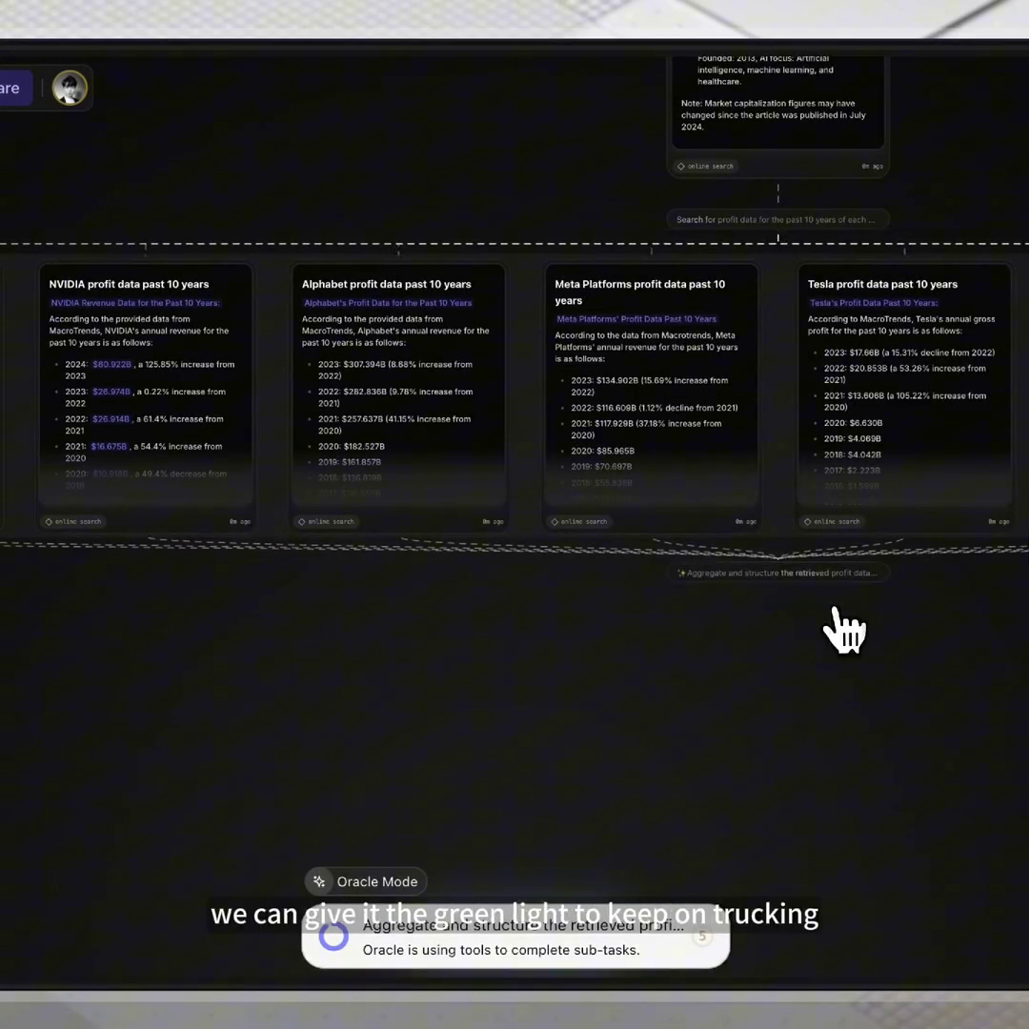
pyautogui.scroll(3, 845, 629)
pyautogui.scroll(2, 874, 627)
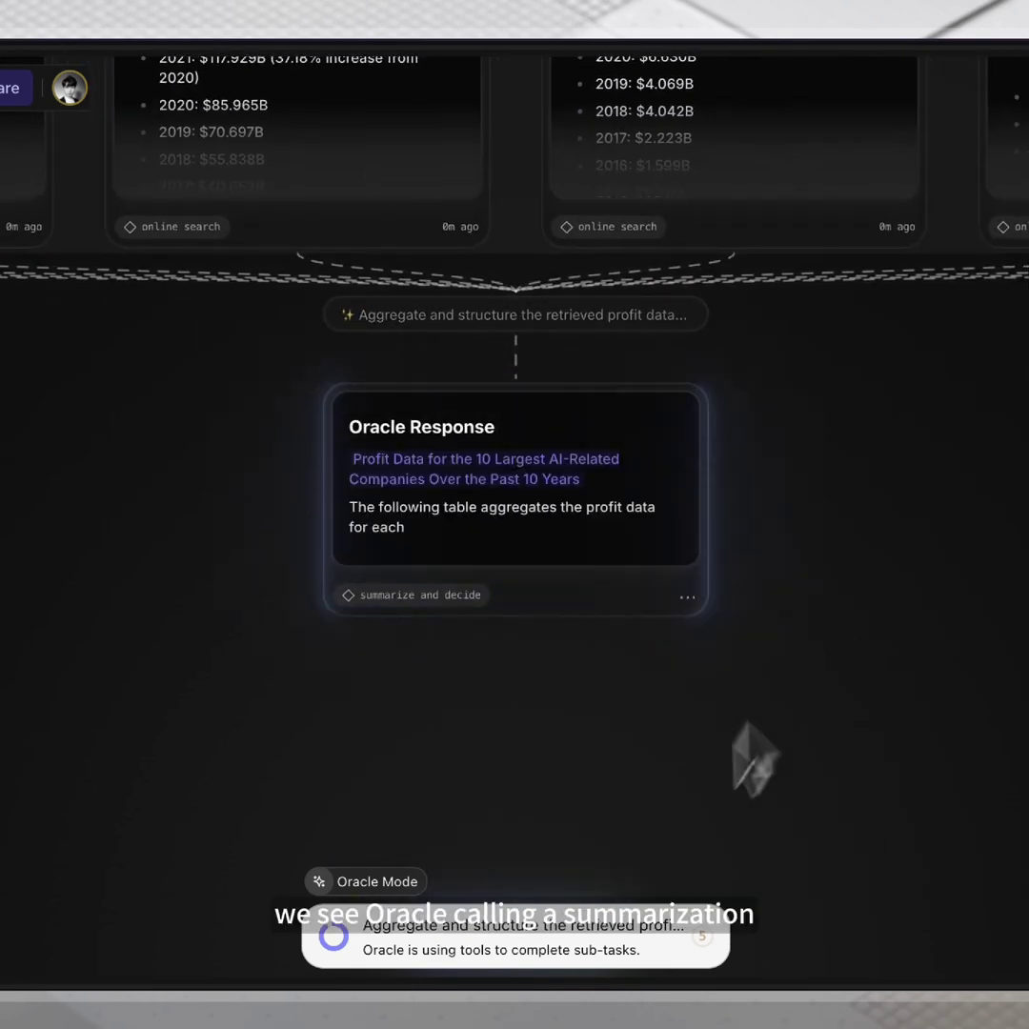
# Check Oracle's goal and step list while it aggregates profit data into a chart.
pyautogui.moveTo(597, 959)
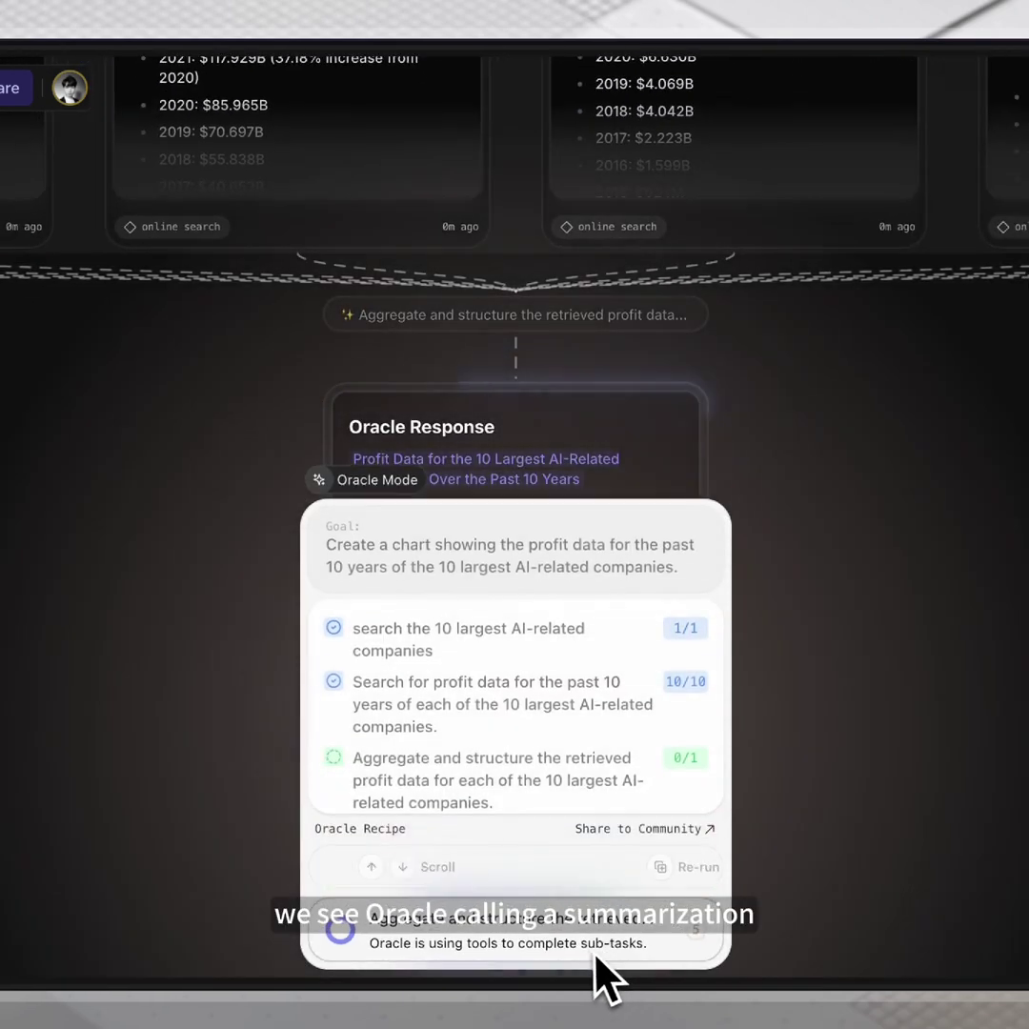
pyautogui.scroll(-3, 559, 754)
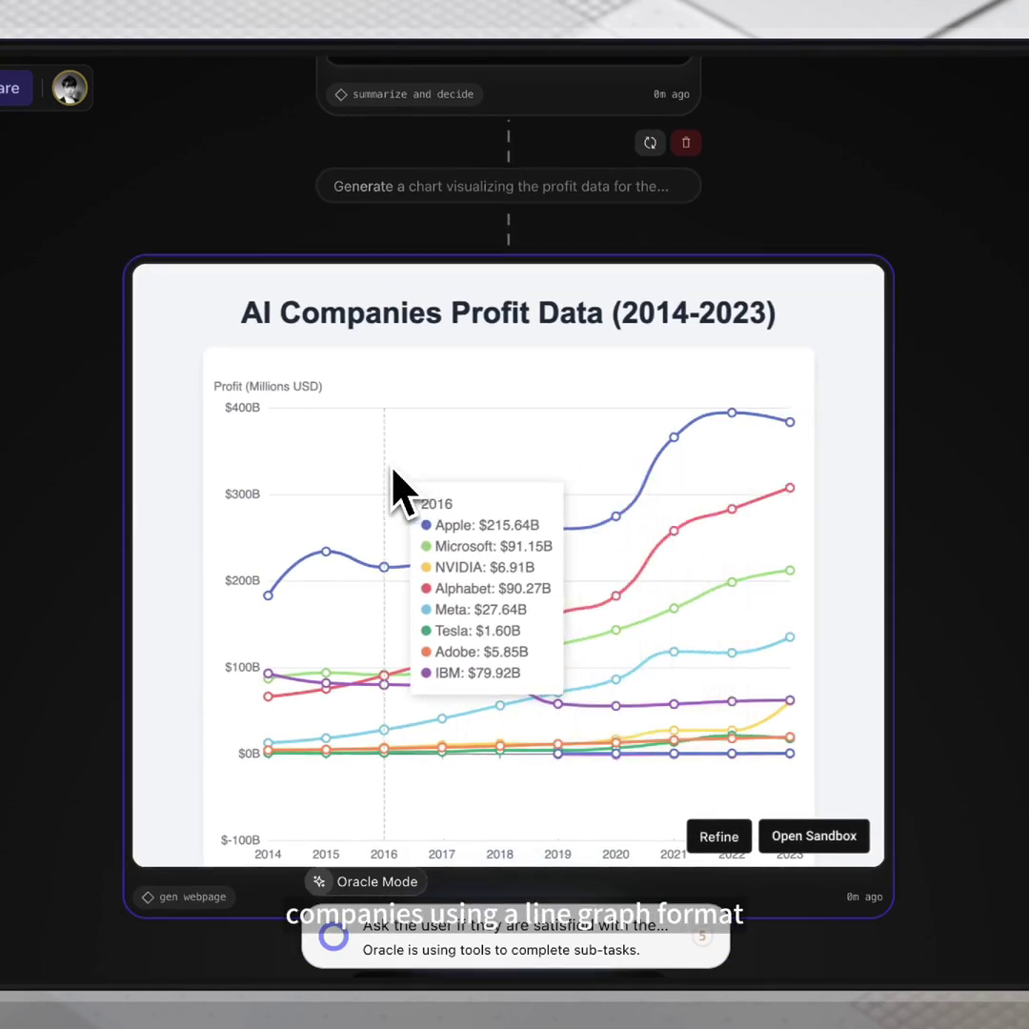
# Scroll the 'AI Companies Profit Data (2014-2023)' chart to see its legend and satisfaction prompt.
pyautogui.scroll(-1, 793, 487)
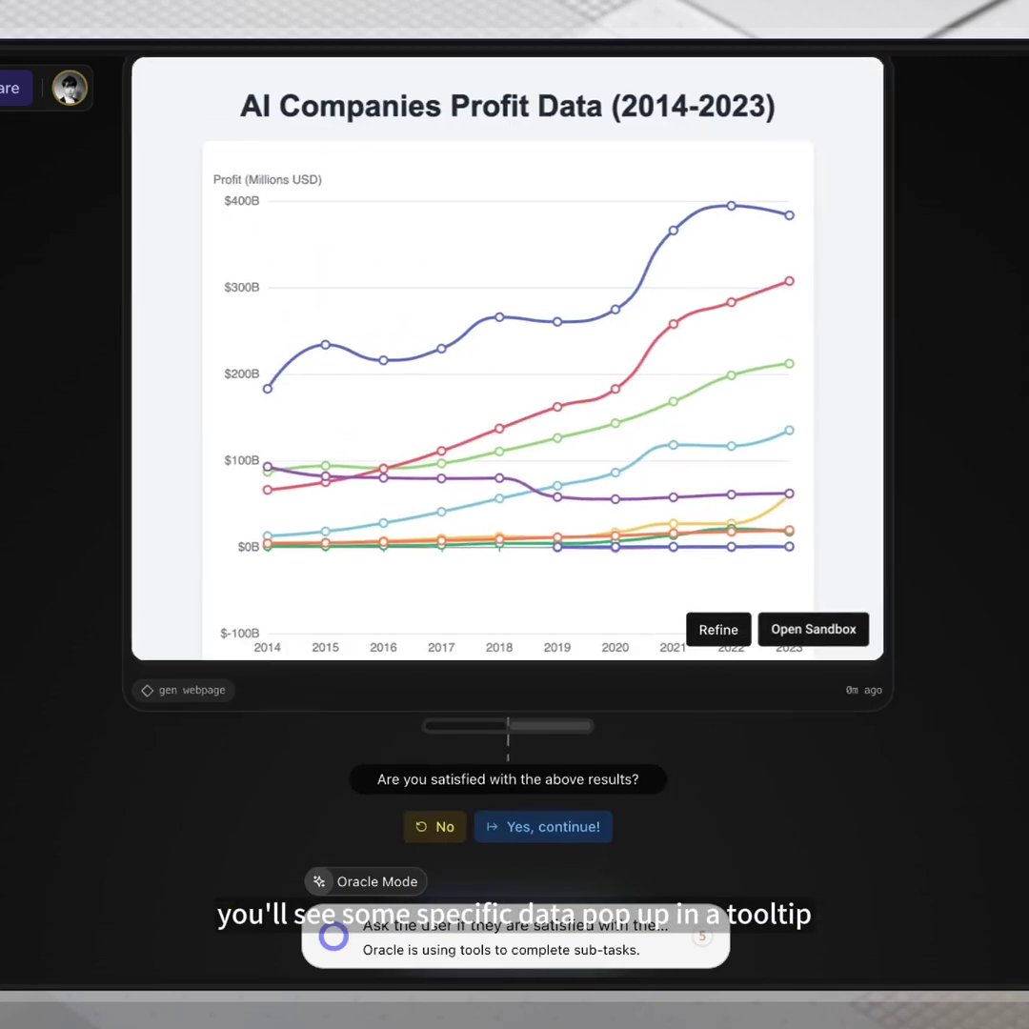
# Refine the chart with feedback 'great, but transalte all contents into Japanese' and re-run it.
pyautogui.click(732, 727)
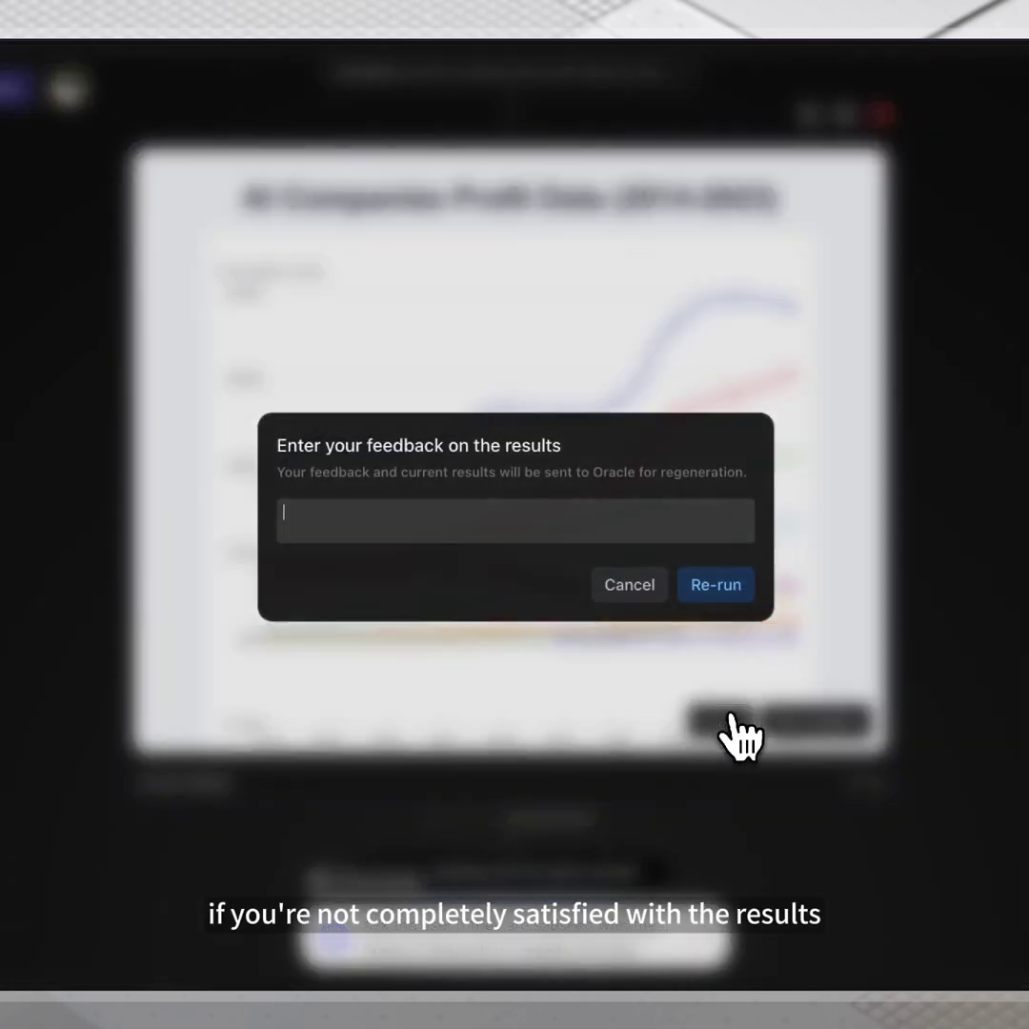
pyautogui.write('great,')
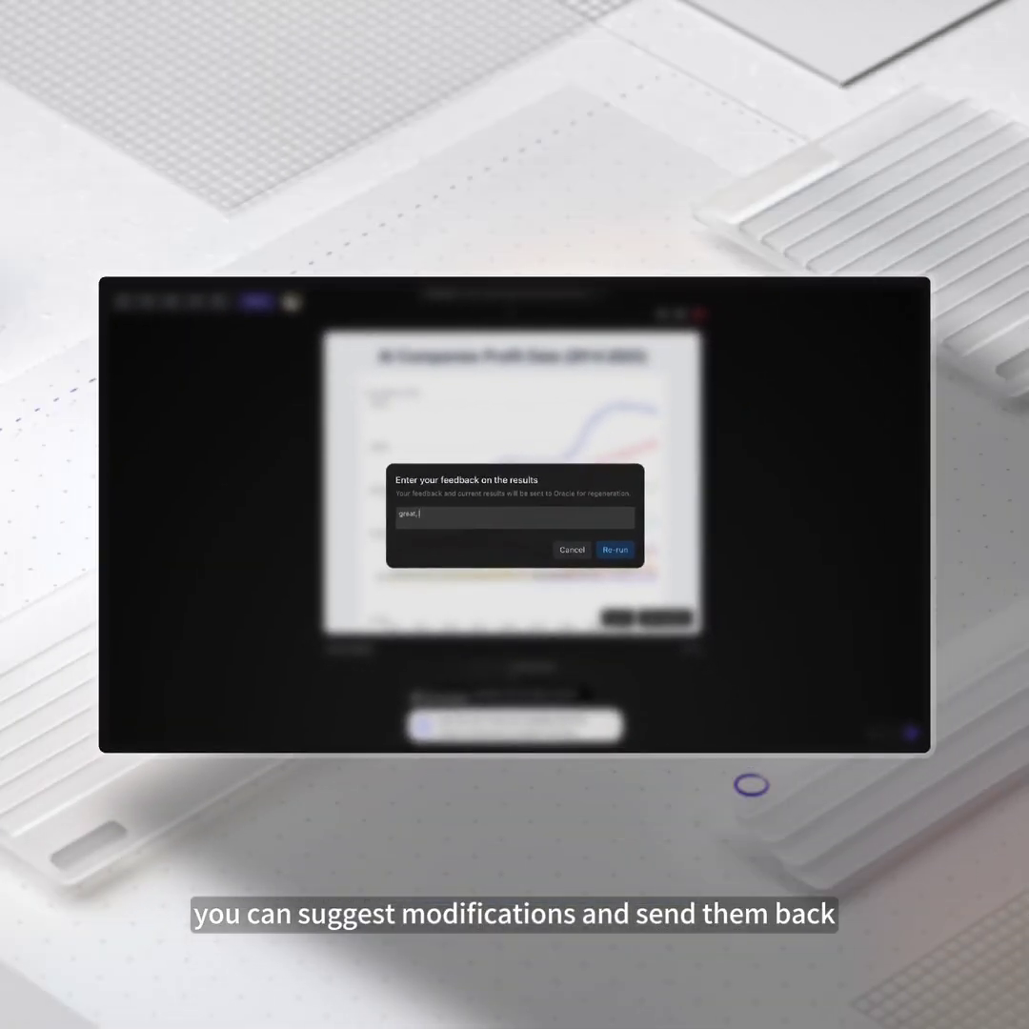
pyautogui.write(' but trans')
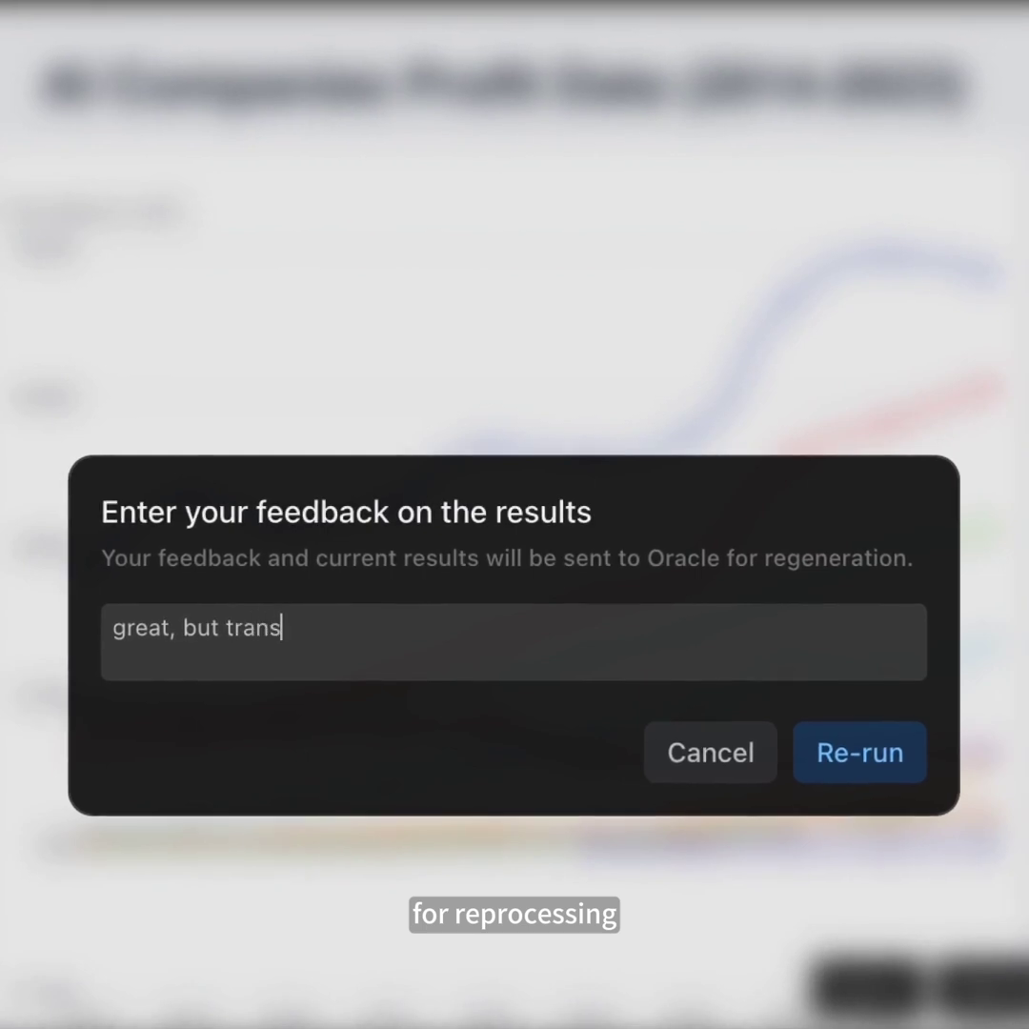
pyautogui.write('alte al')
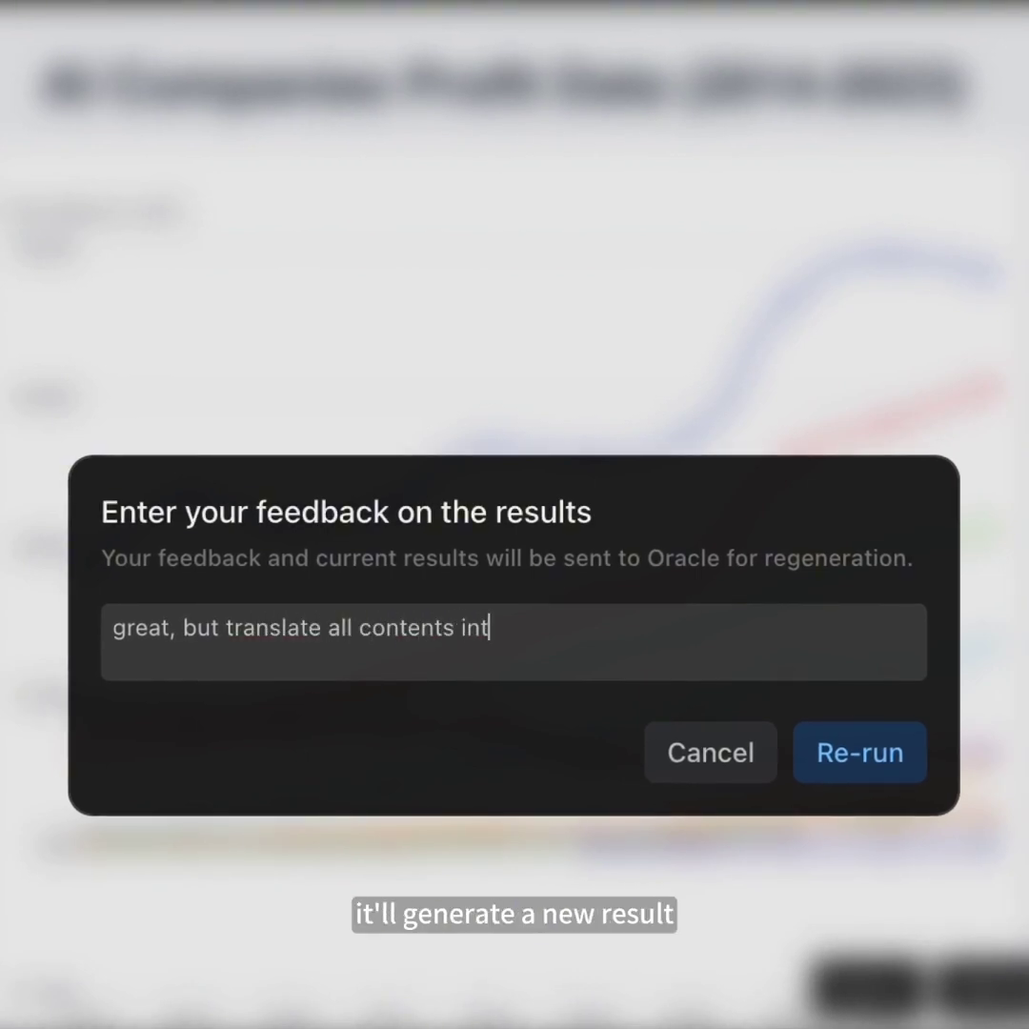
pyautogui.write('l contents into Japanese')
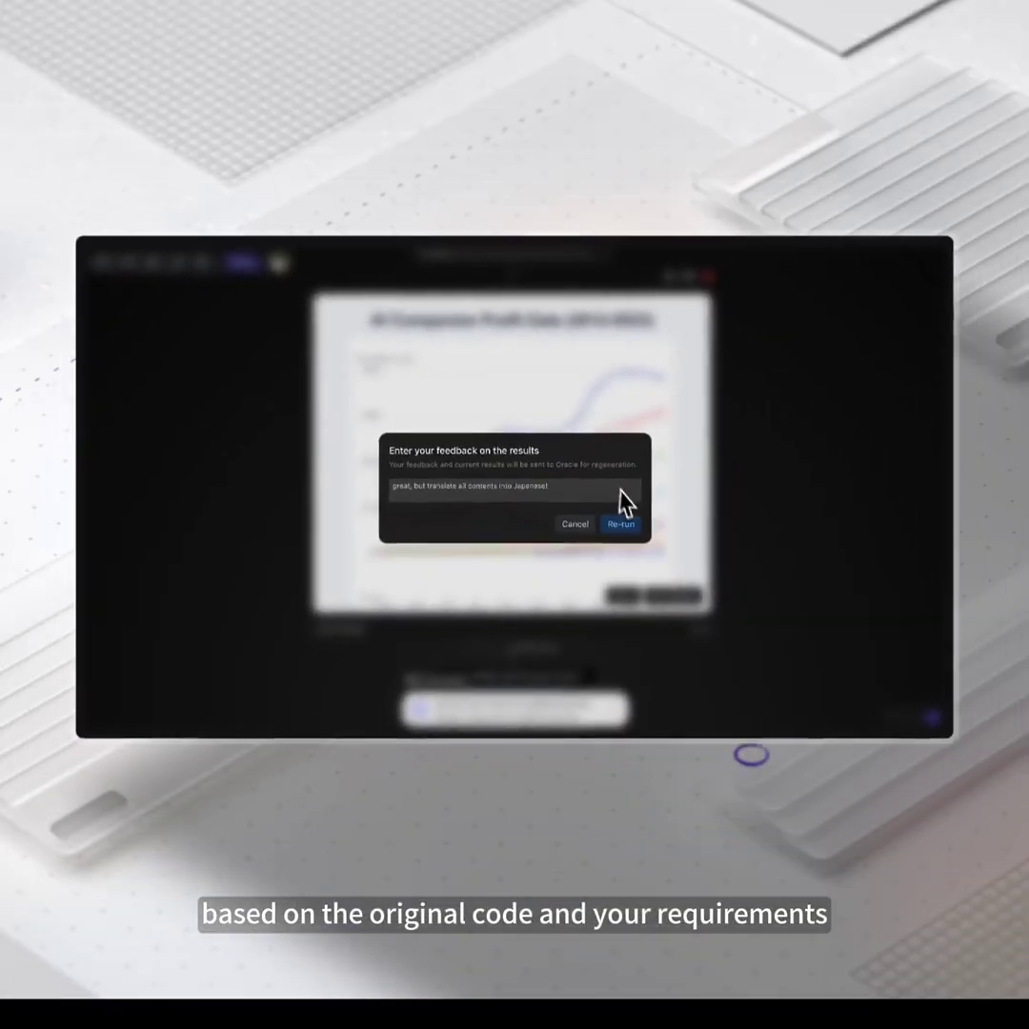
pyautogui.click(860, 753)
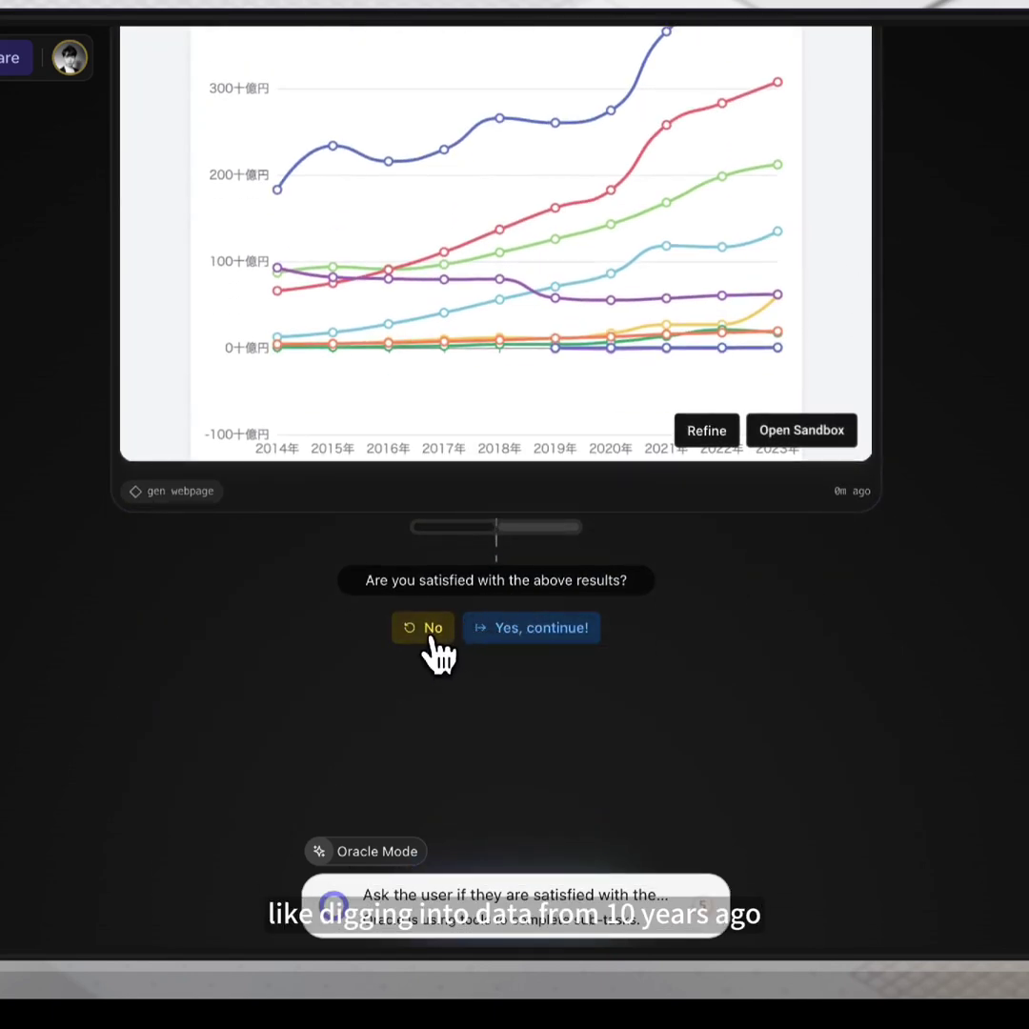
# Reject the chart and ask, in Chinese, for the companies' earlier 10 years of data added and redrawn.
pyautogui.click(430, 637)
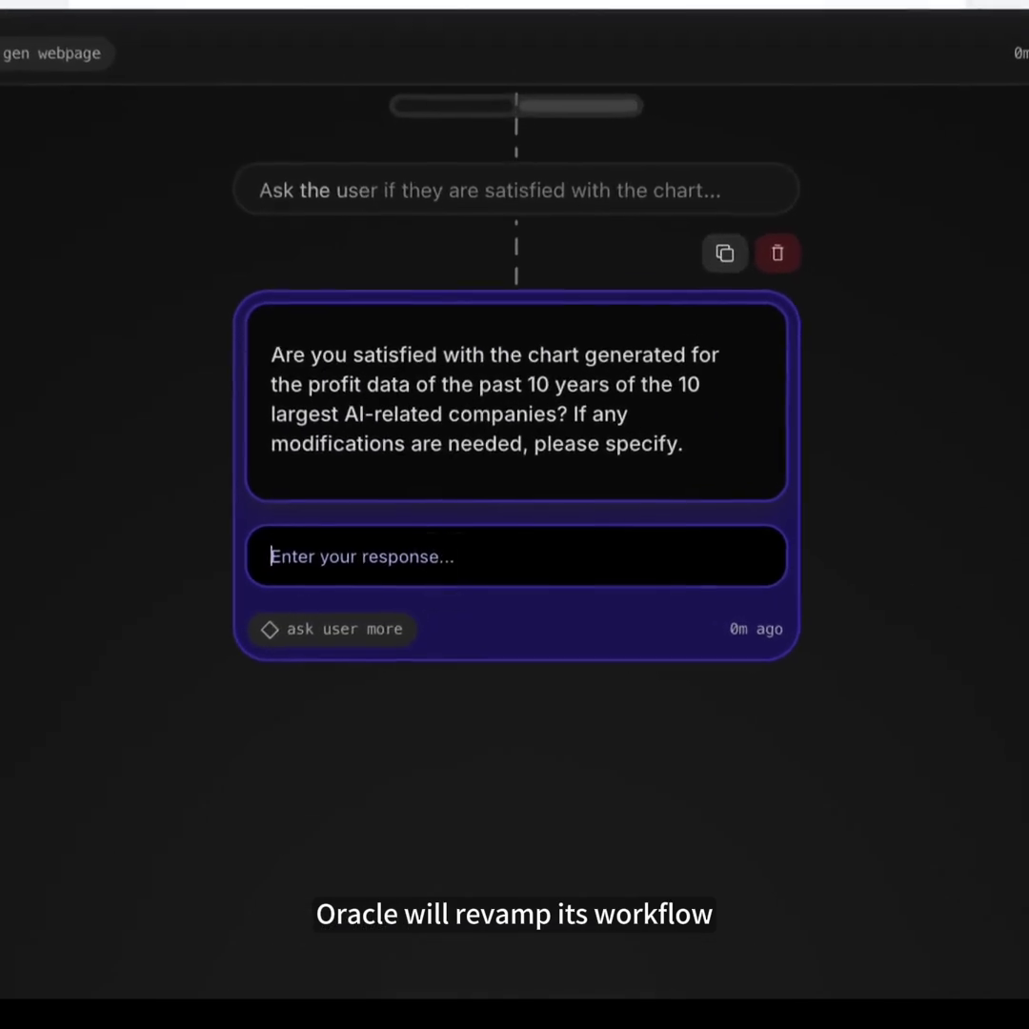
pyautogui.write('很好，现在去搜索下这10家公司更早10年的营收数据，然后把它们加到表中，重新hui z')
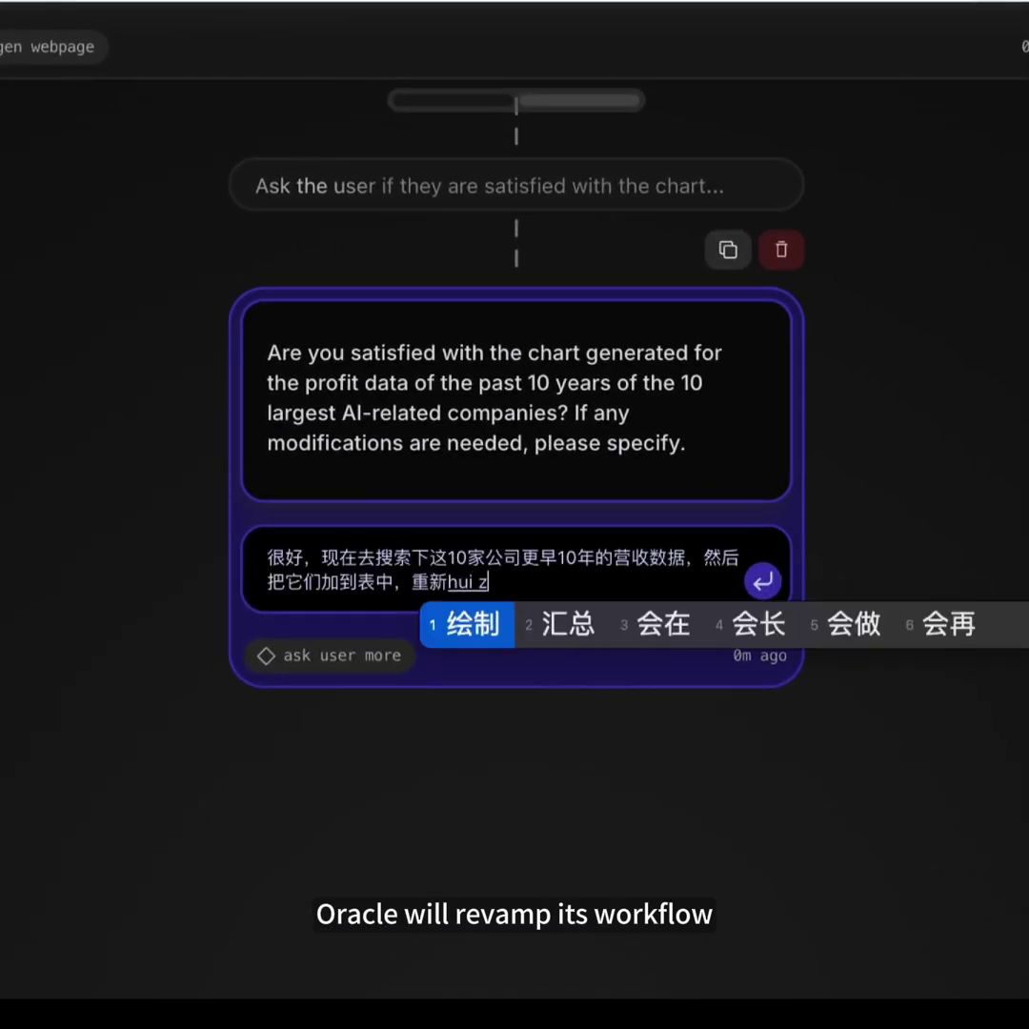
pyautogui.click(469, 621)
pyautogui.press('Return')
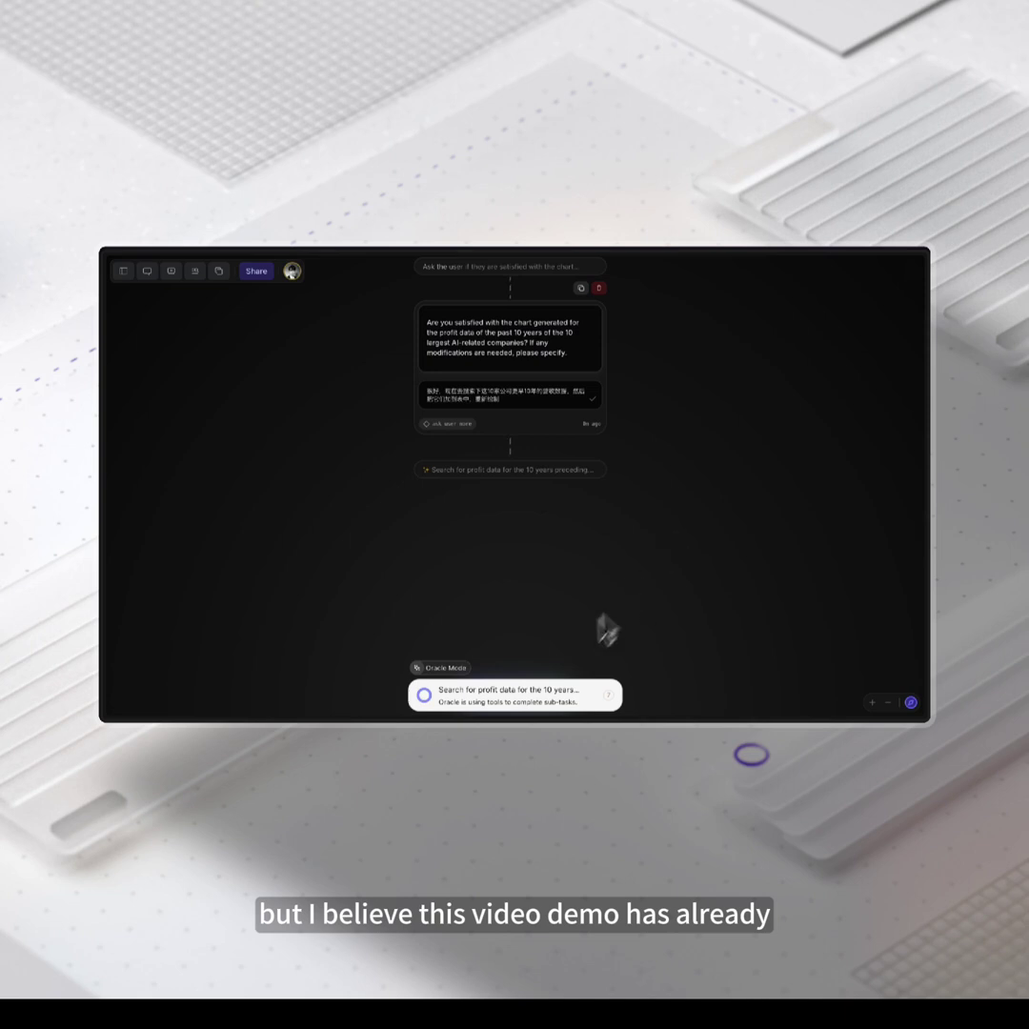
# Review Oracle's updated 20-year goal and task list, then return to the canvas.
pyautogui.click(554, 704)
pyautogui.scroll(-2, 553, 614)
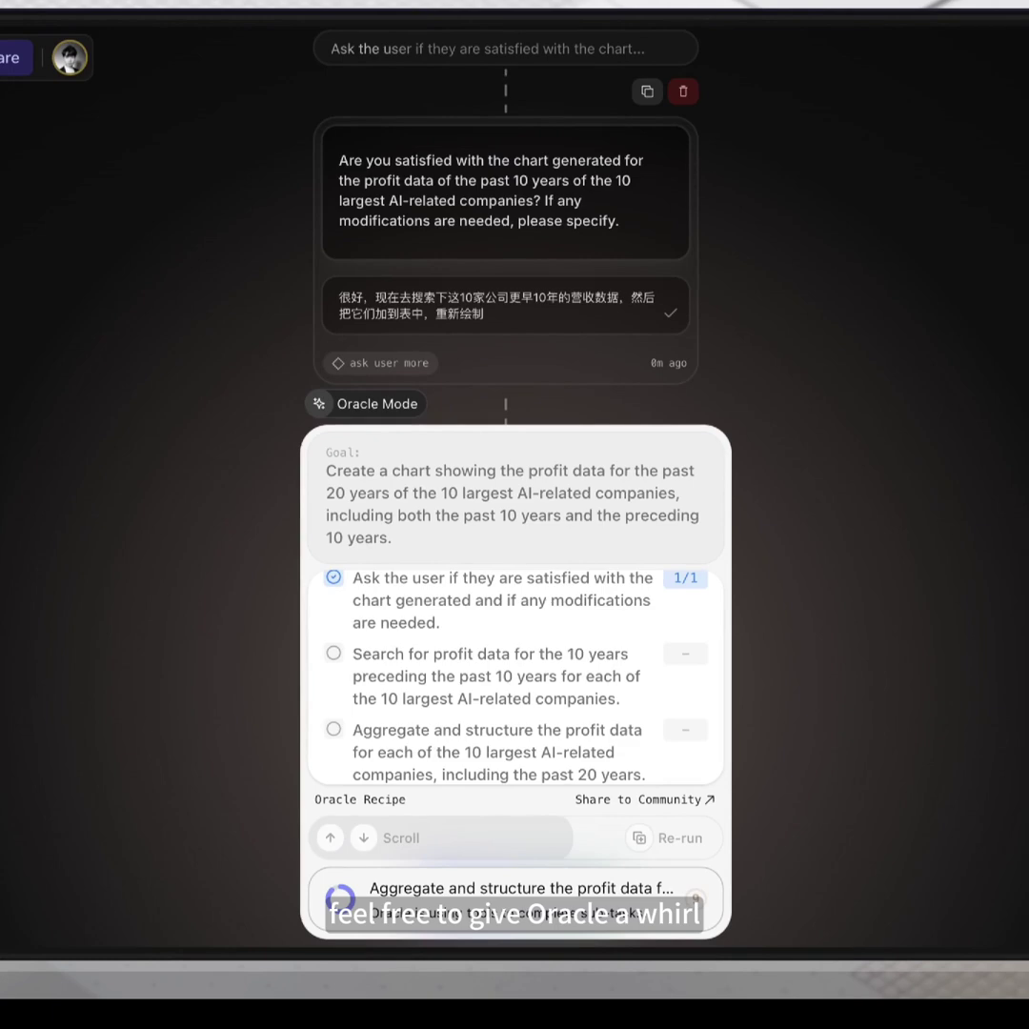
pyautogui.click(851, 211)
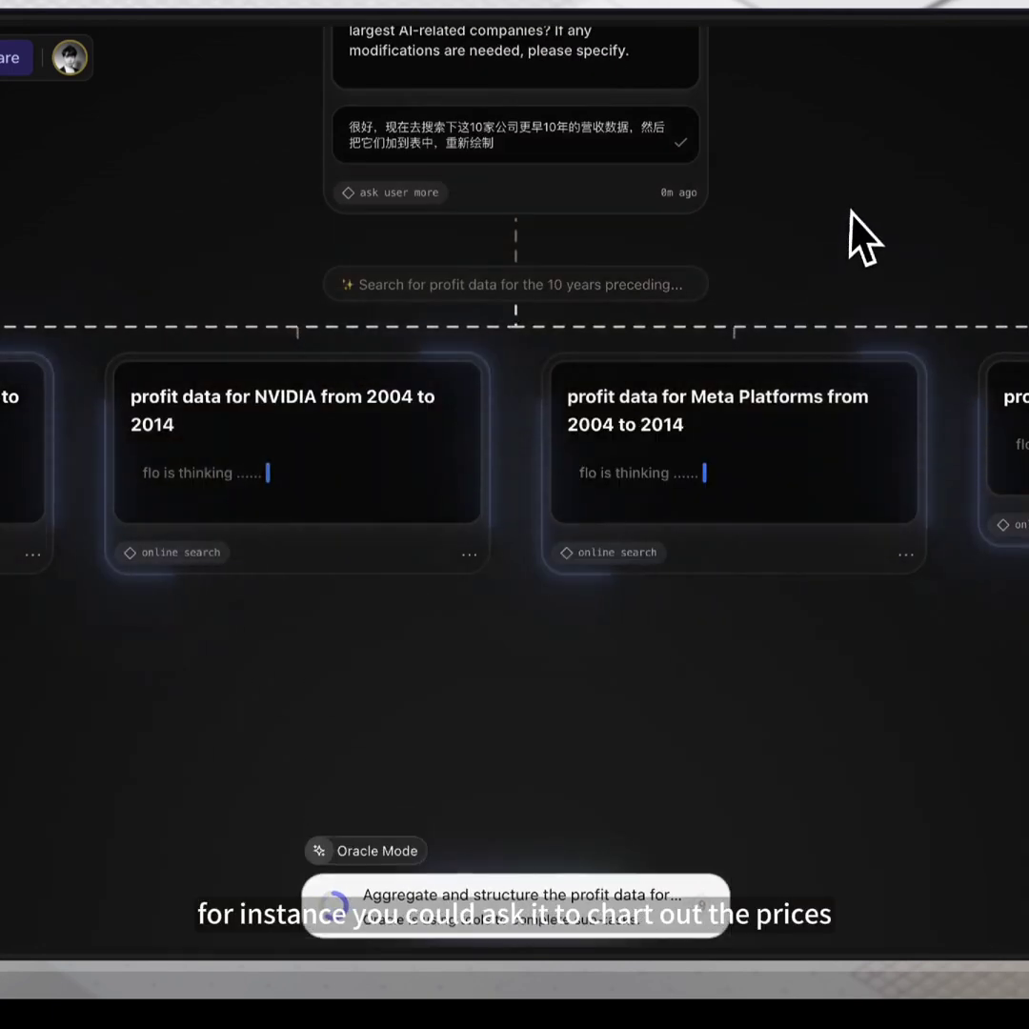
# Inspect the NVIDIA 2004–2014 profit card, then bring the Meta and IBM cards into view.
pyautogui.click(246, 421)
pyautogui.scroll(3, 246, 420)
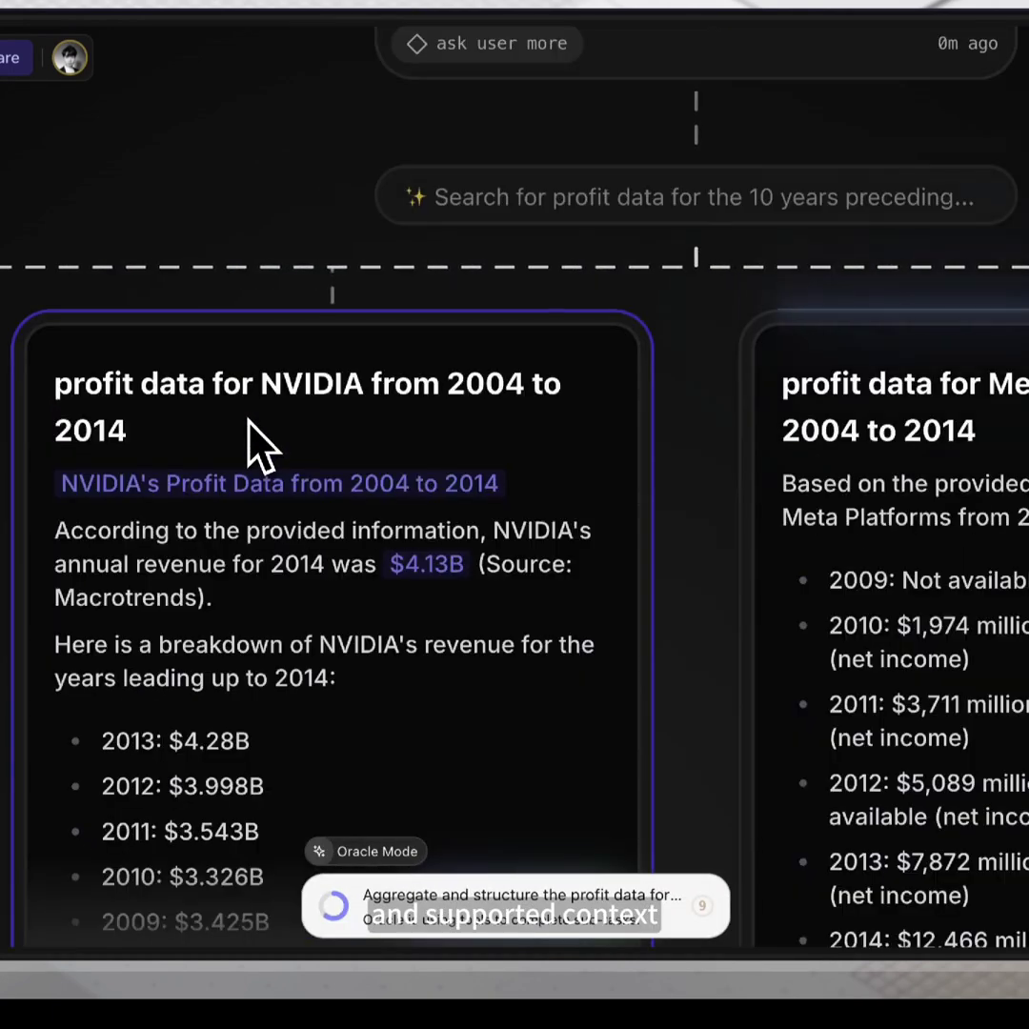
pyautogui.scroll(-3, 516, 405)
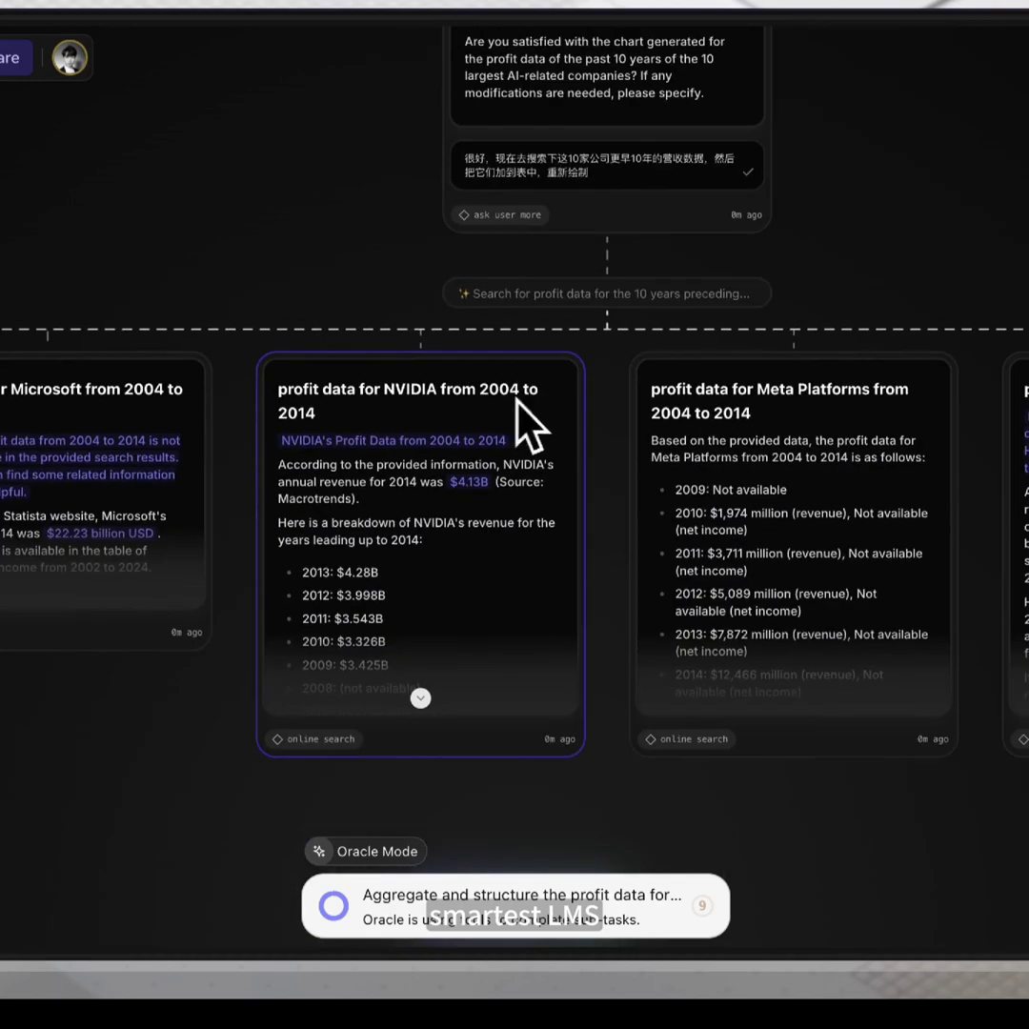
pyautogui.scroll(-3, 667, 424)
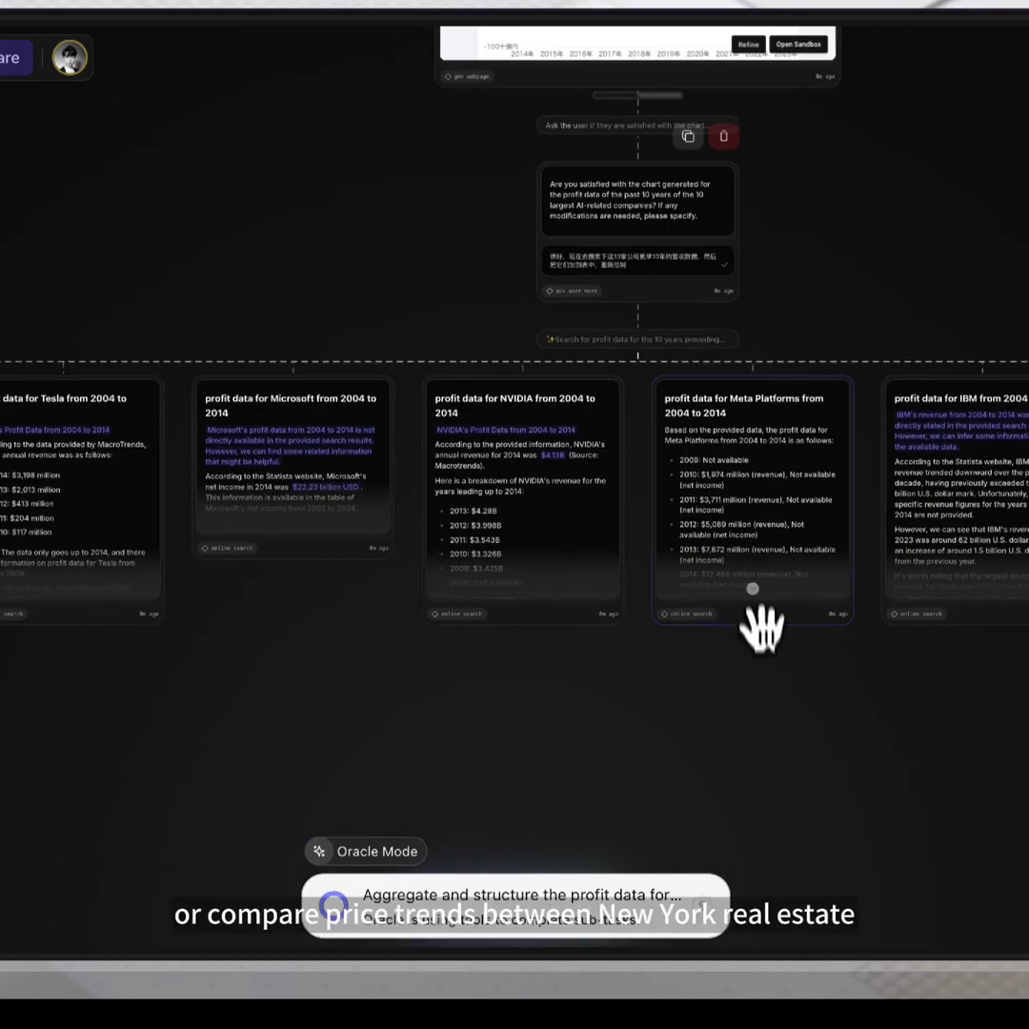
pyautogui.scroll(-5, 657, 648)
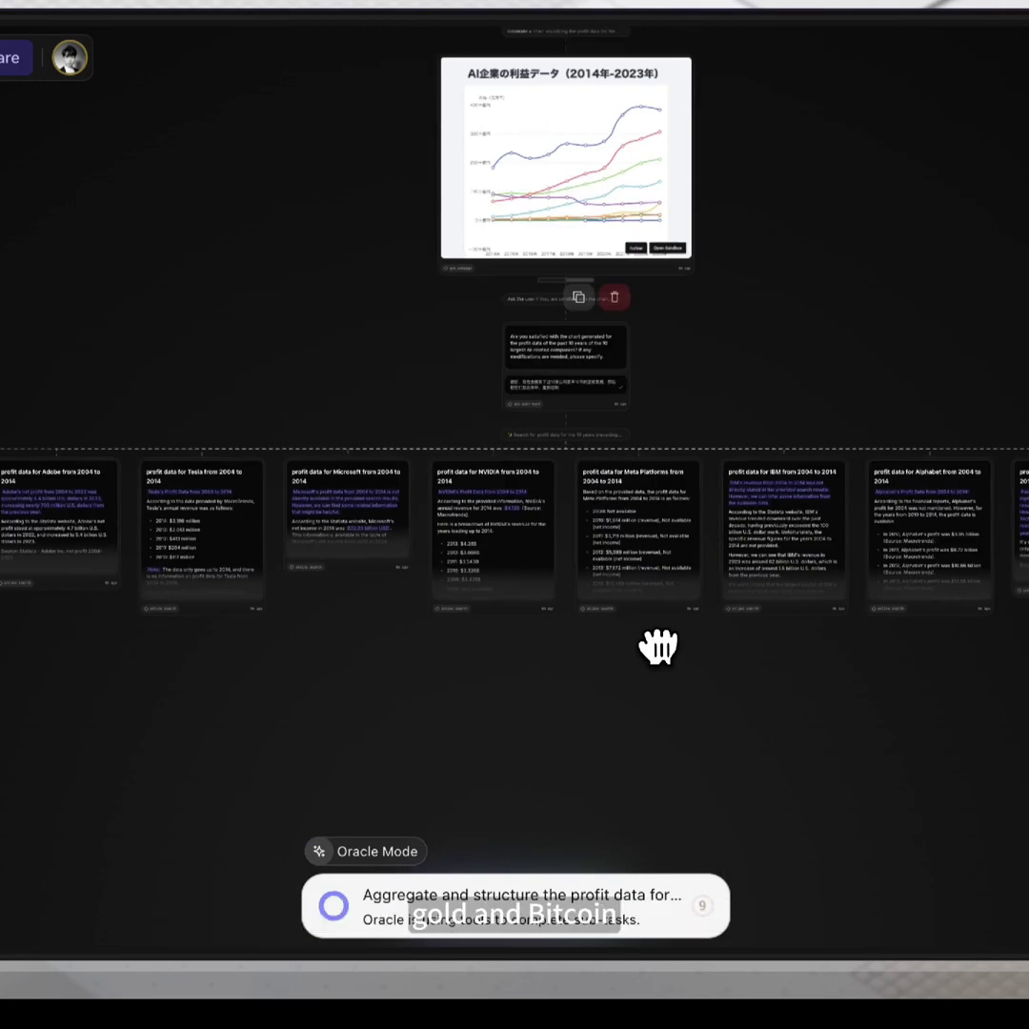
pyautogui.scroll(5, 601, 674)
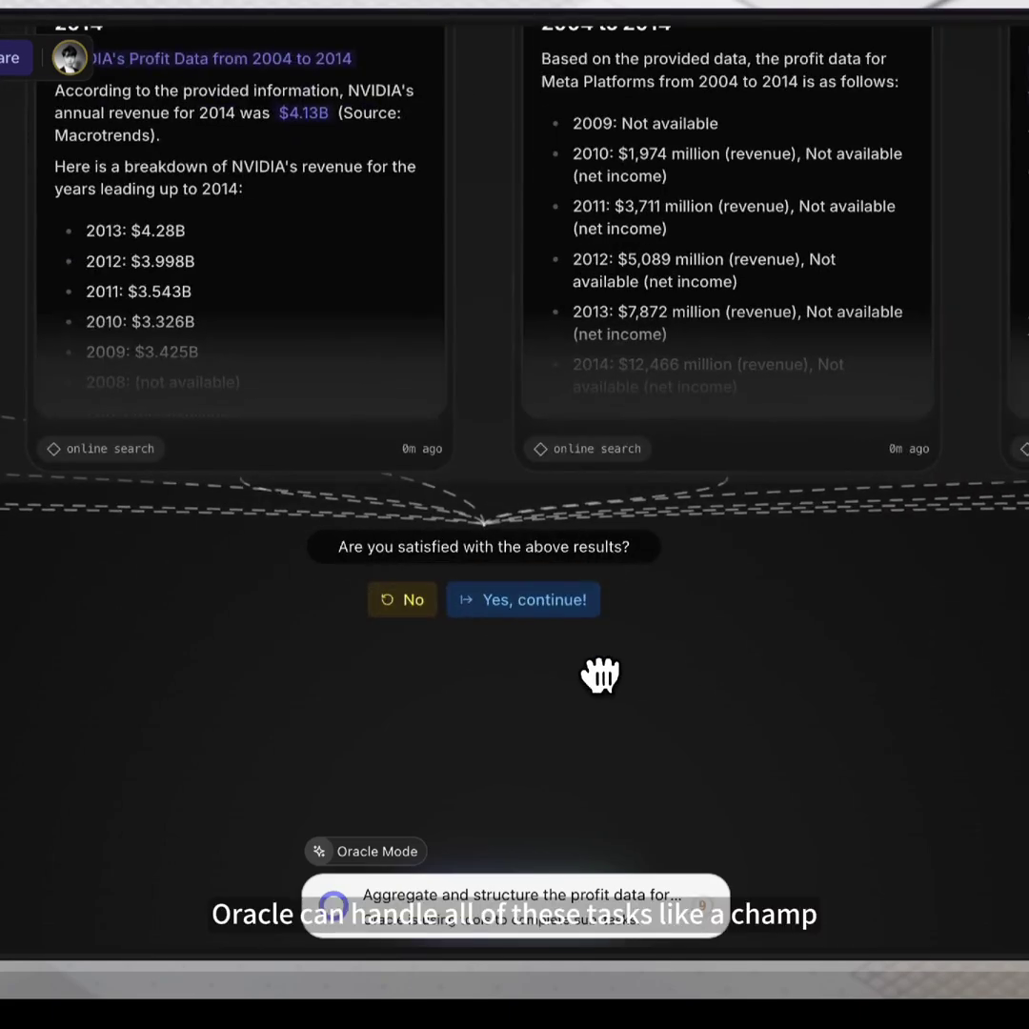
pyautogui.moveTo(727, 393); pyautogui.dragTo(253, 620)
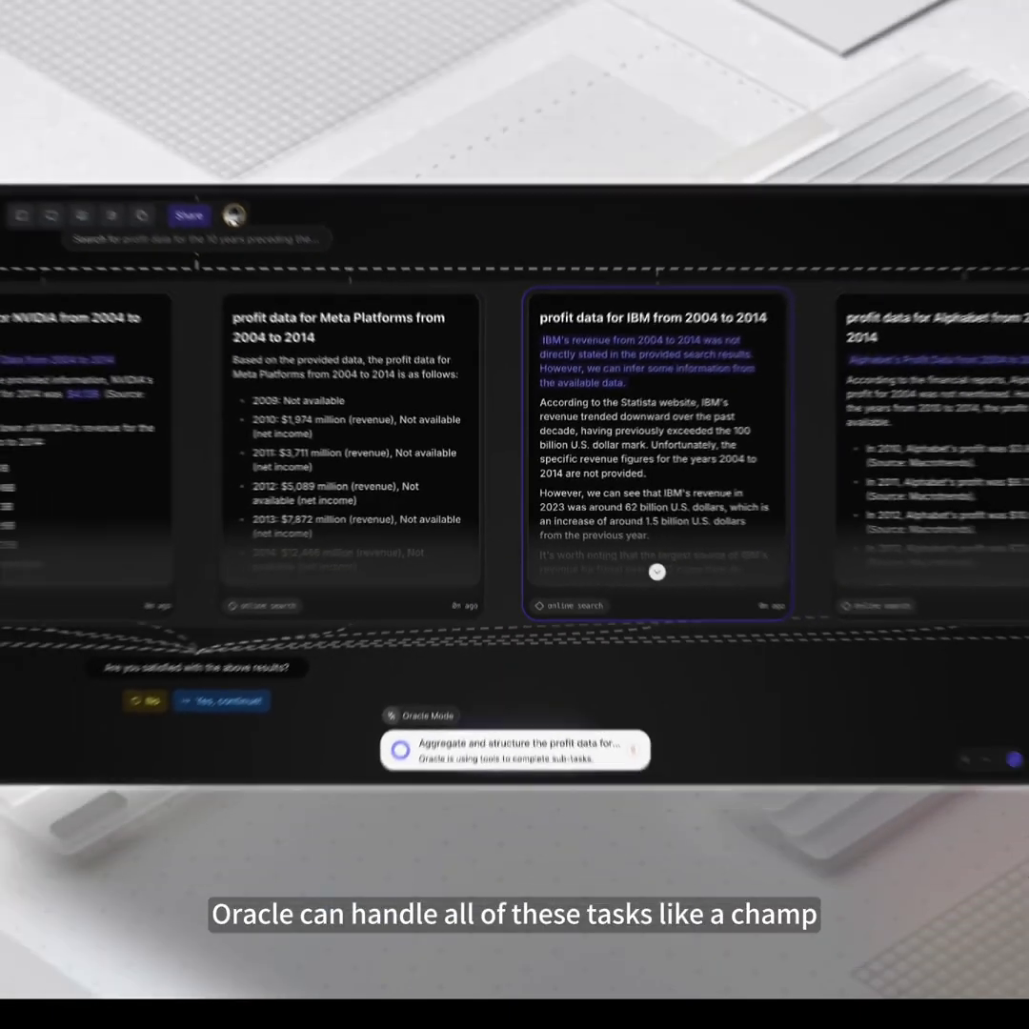